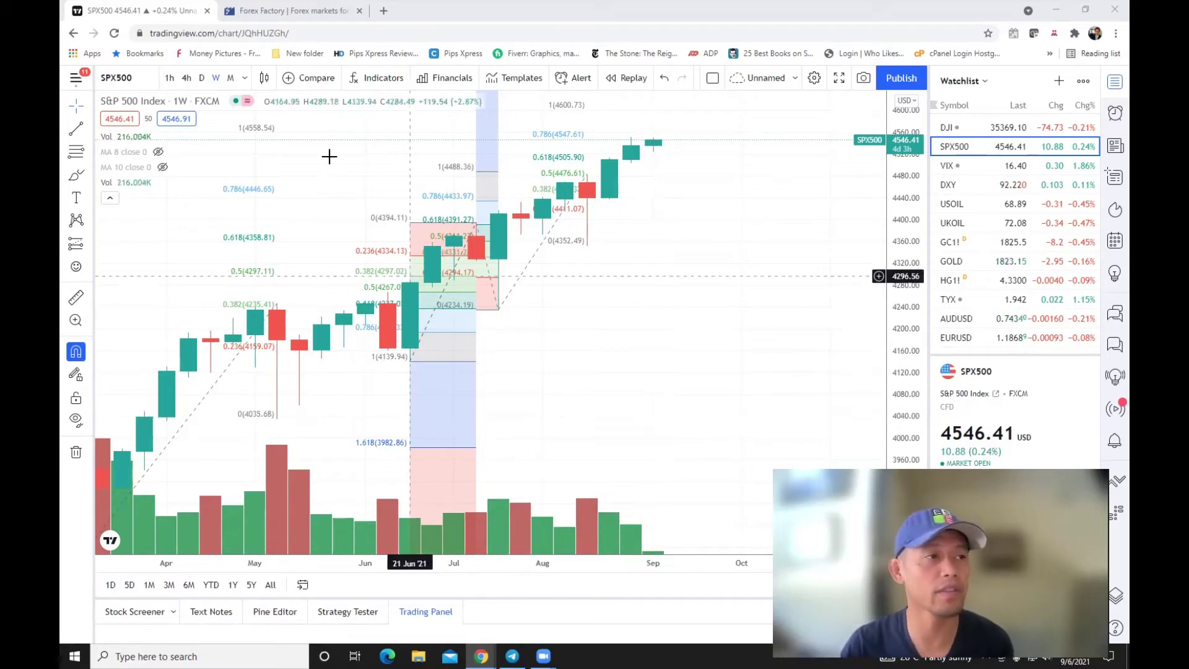
Step: Review Forex Factory calendar events from Monday Sep 6 through Wednesday Sep 8, including BOC and Beige Book
{"action": "left_click", "coordinate": [282, 15]}
{"action": "scroll", "coordinate": [530, 328], "scroll_direction": "down", "scroll_amount": 6}
{"action": "scroll", "coordinate": [528, 325], "scroll_direction": "up", "scroll_amount": 15}
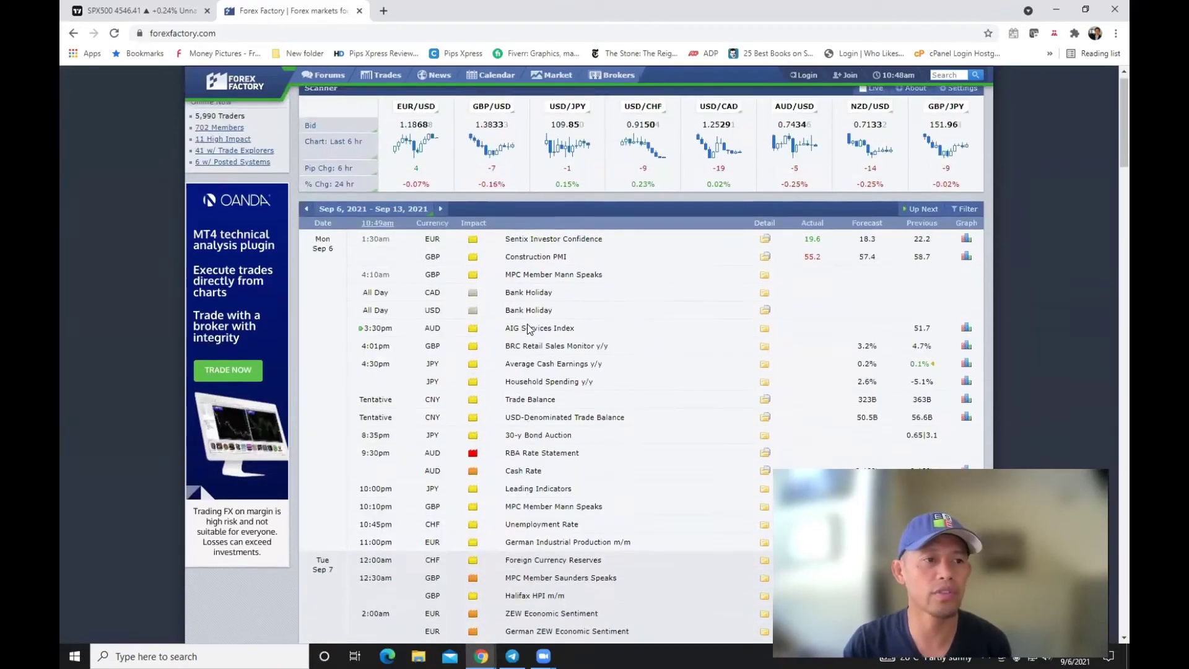
{"action": "scroll", "coordinate": [528, 325], "scroll_direction": "down", "scroll_amount": 2}
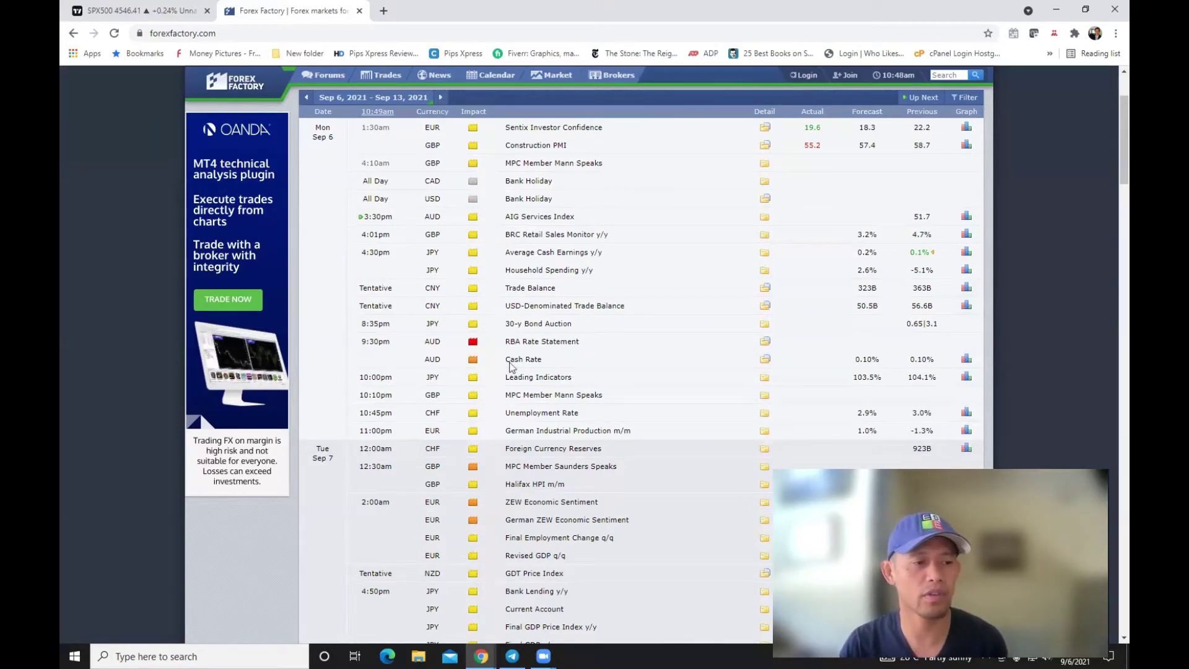
{"action": "scroll", "coordinate": [518, 368], "scroll_direction": "down", "scroll_amount": 4}
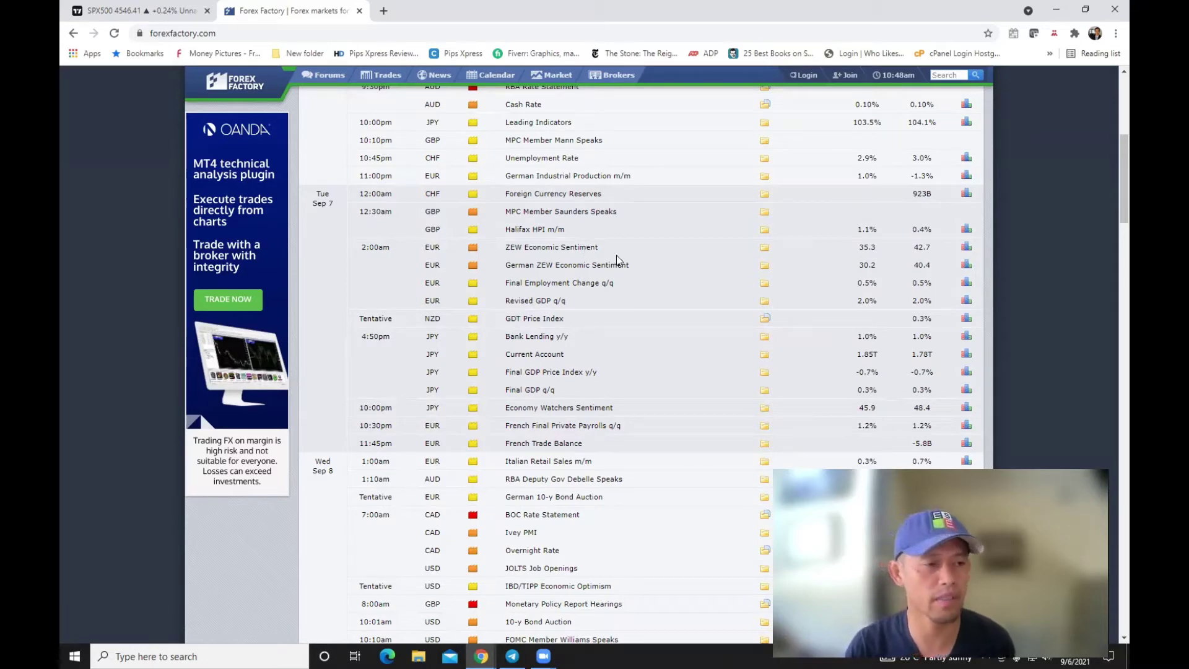
{"action": "scroll", "coordinate": [617, 260], "scroll_direction": "down", "scroll_amount": 4}
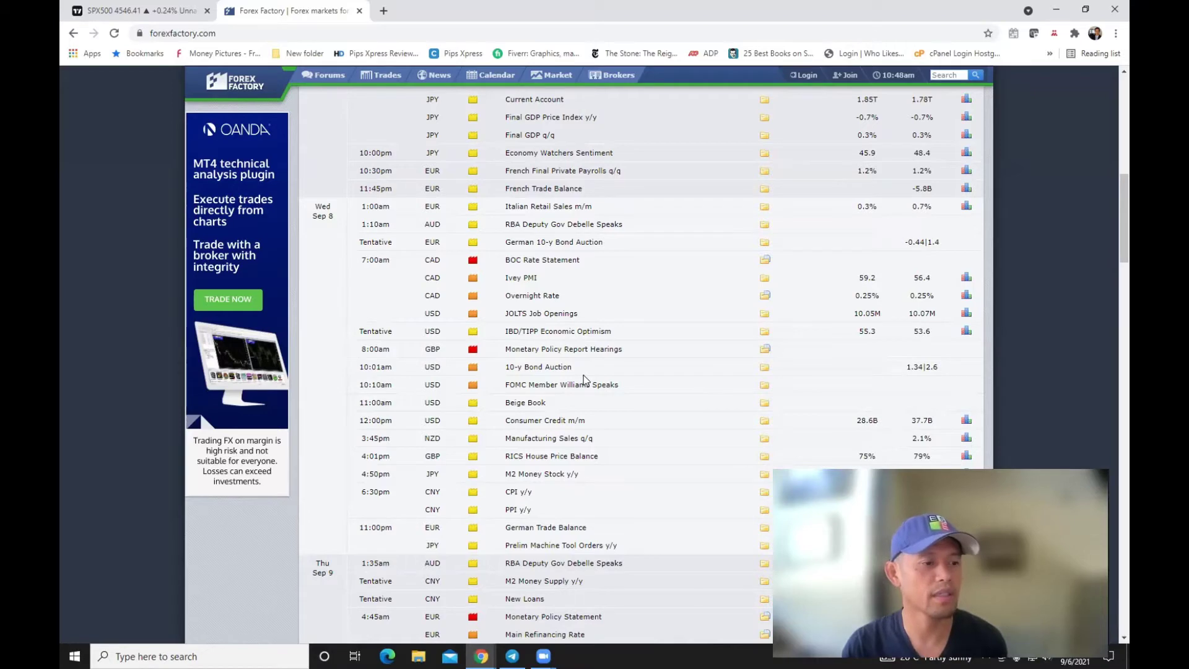
{"action": "scroll", "coordinate": [584, 379], "scroll_direction": "down", "scroll_amount": 4}
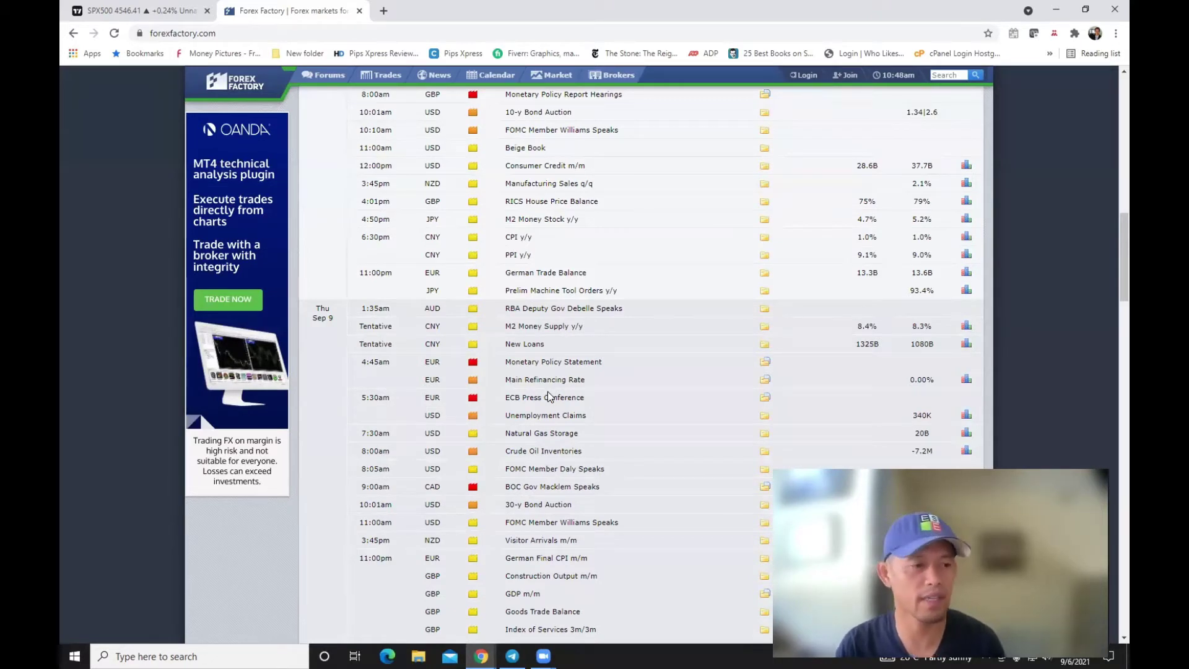
{"action": "scroll", "coordinate": [548, 396], "scroll_direction": "down", "scroll_amount": 1}
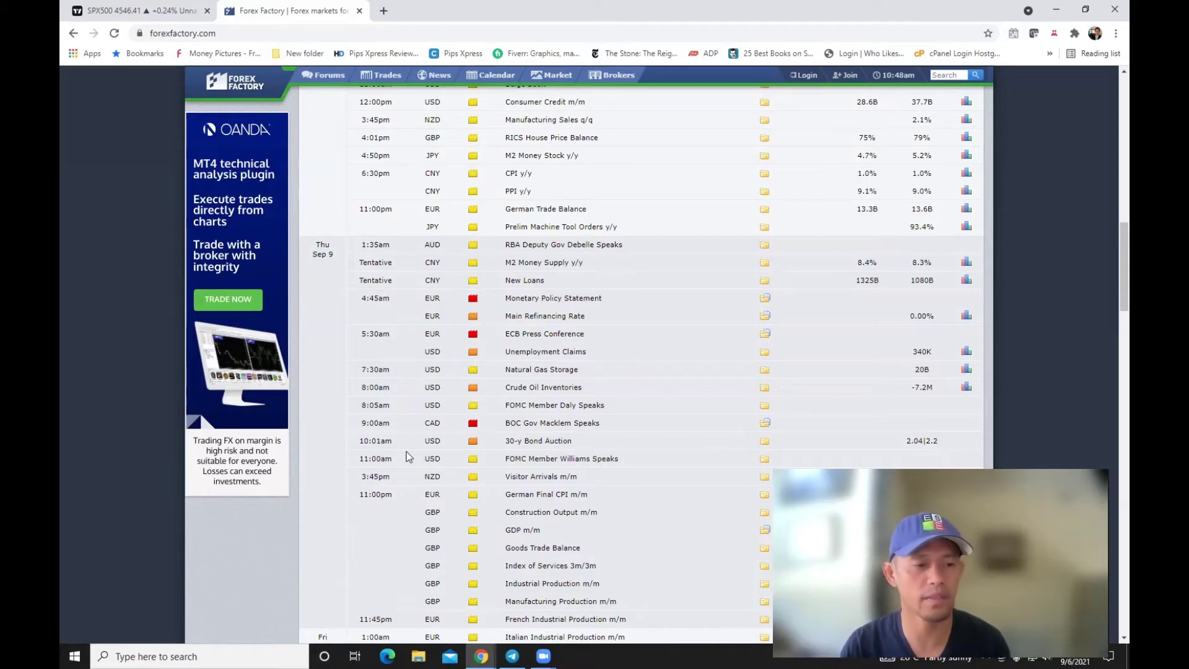
{"action": "scroll", "coordinate": [406, 457], "scroll_direction": "down", "scroll_amount": 3}
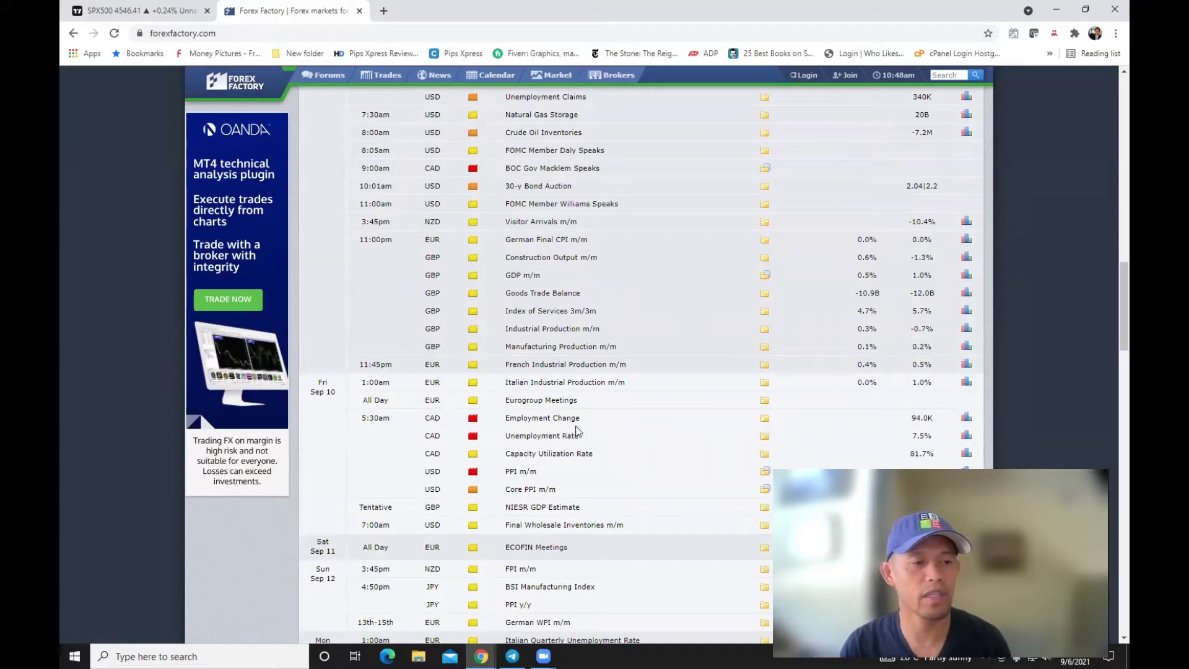
{"action": "scroll", "coordinate": [576, 430], "scroll_direction": "down", "scroll_amount": 1}
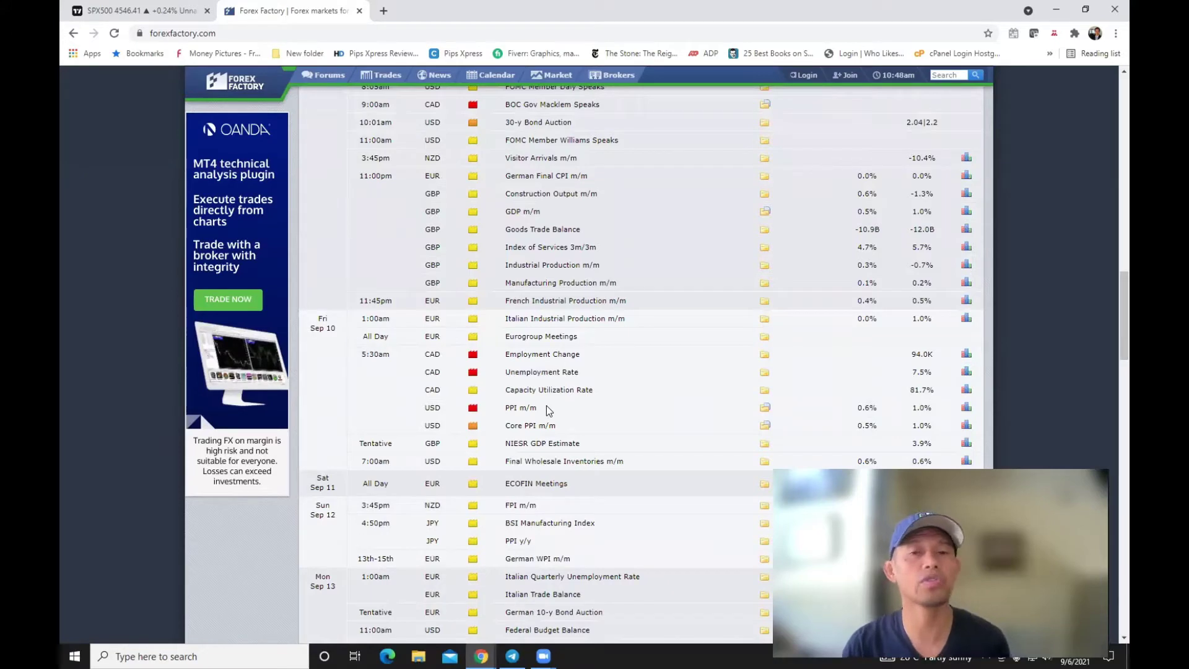
{"action": "scroll", "coordinate": [546, 406], "scroll_direction": "up", "scroll_amount": 3}
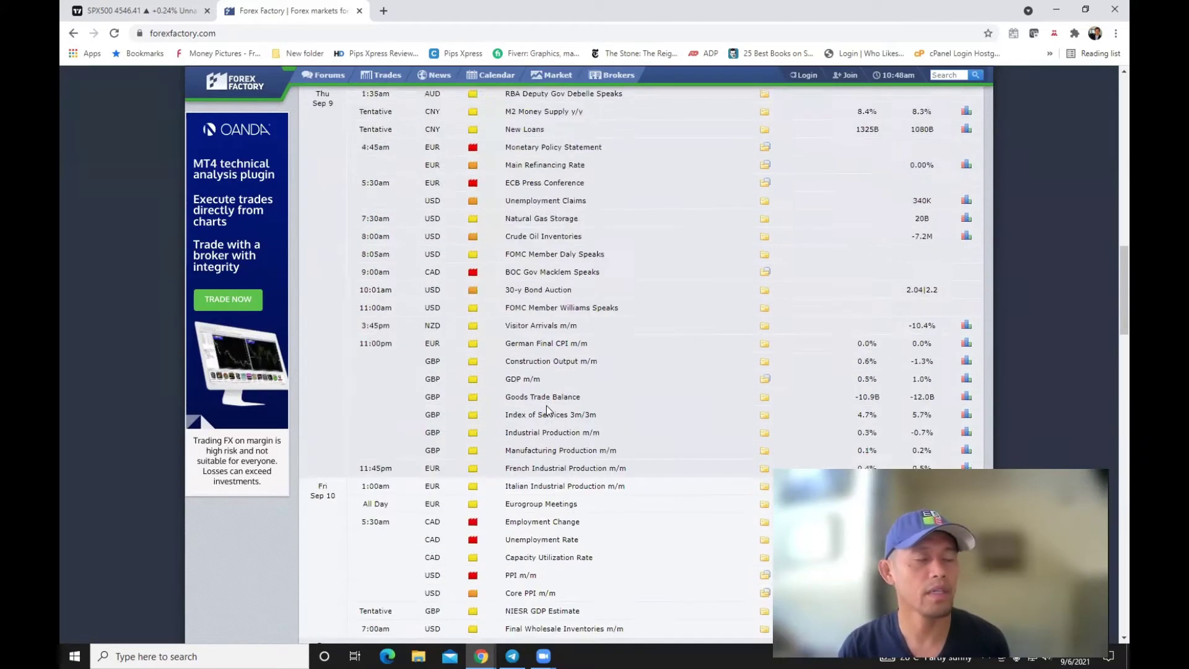
{"action": "scroll", "coordinate": [546, 405], "scroll_direction": "up", "scroll_amount": 6}
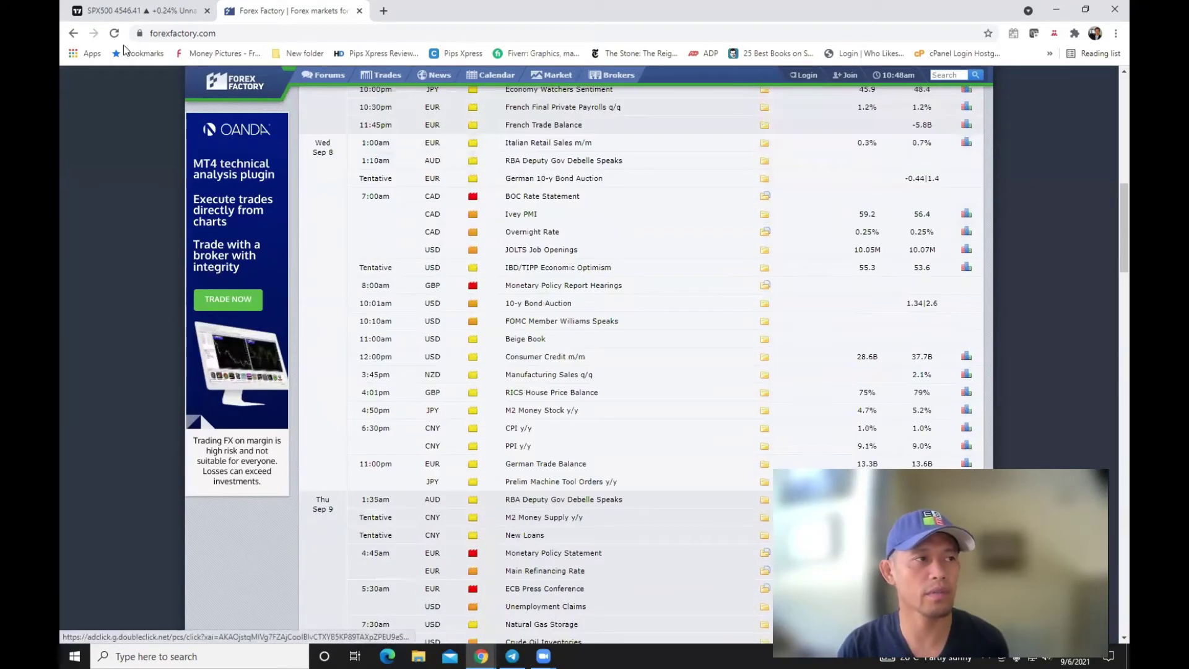
Step: Compare the S&P 500 chart on daily and weekly candles, settling on 1D near the 4546 Fibonacci level
{"action": "key", "text": "ctrl+Tab"}
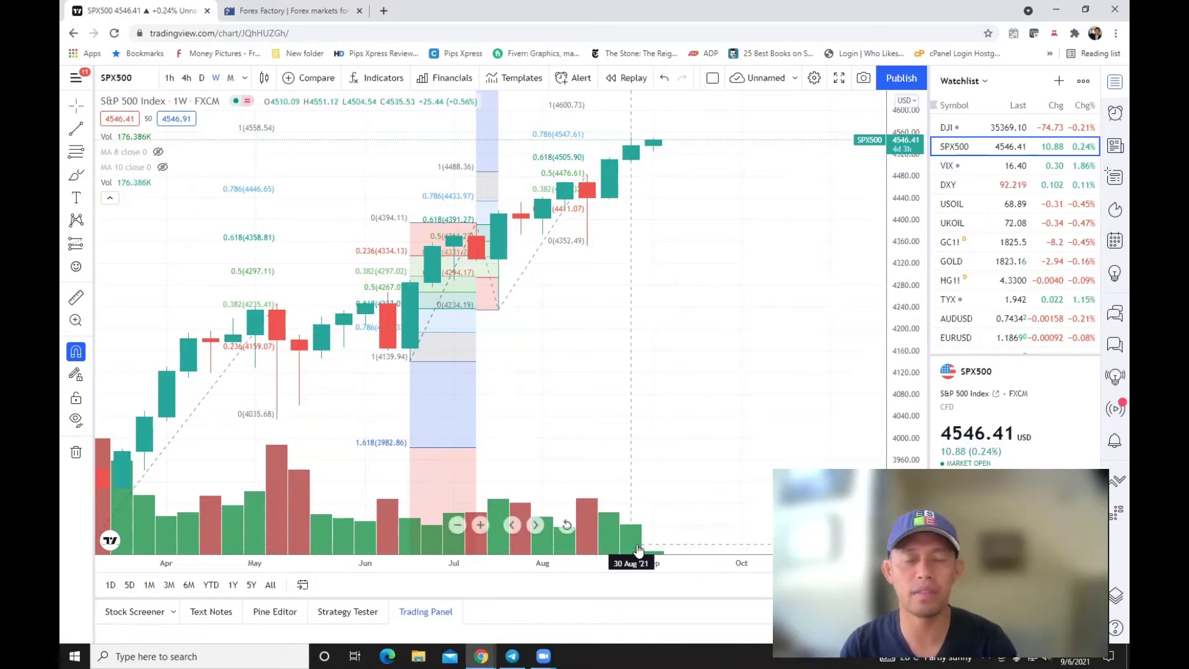
{"action": "left_click", "coordinate": [201, 78]}
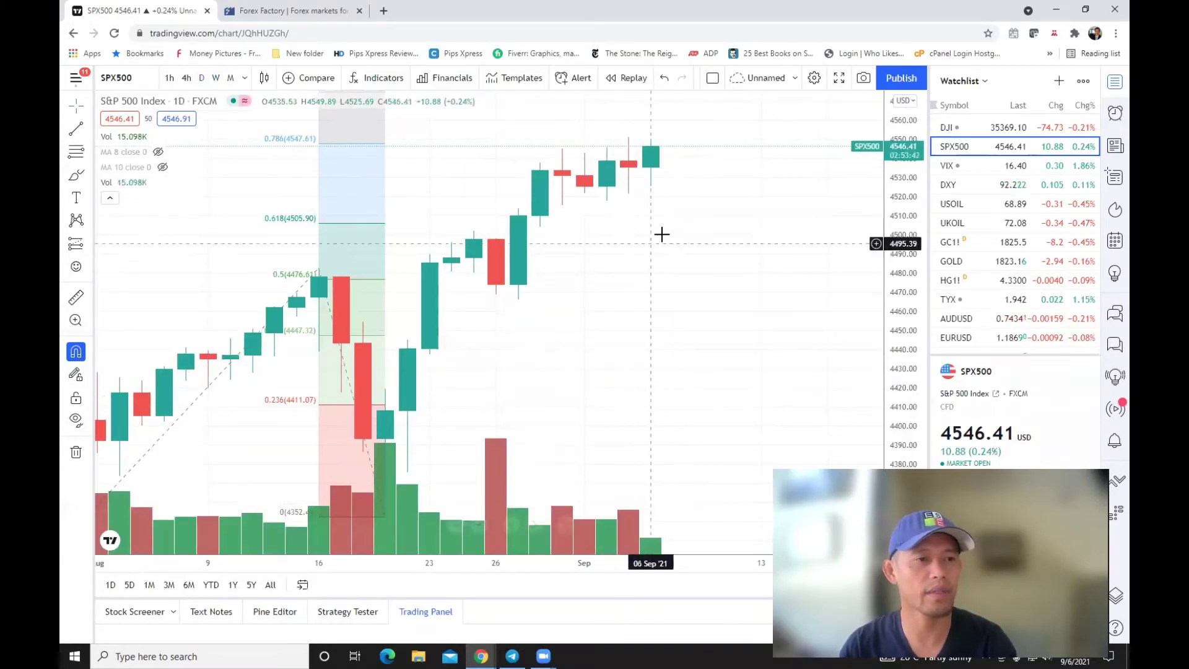
{"action": "left_click", "coordinate": [216, 77]}
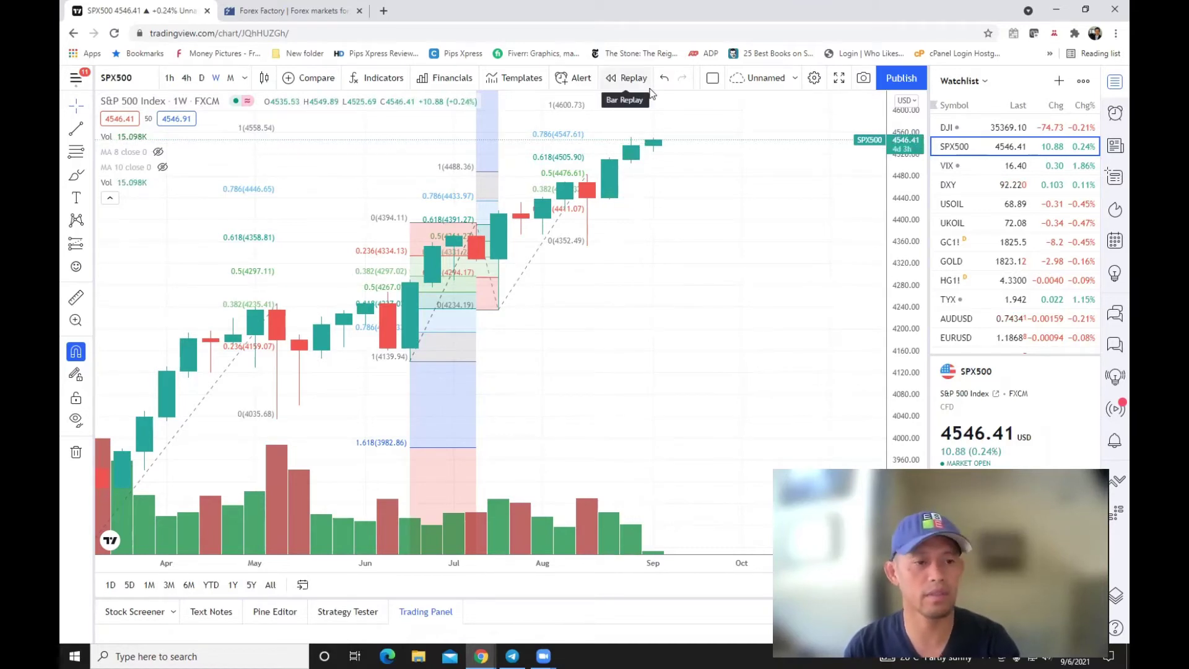
{"action": "left_click", "coordinate": [201, 78]}
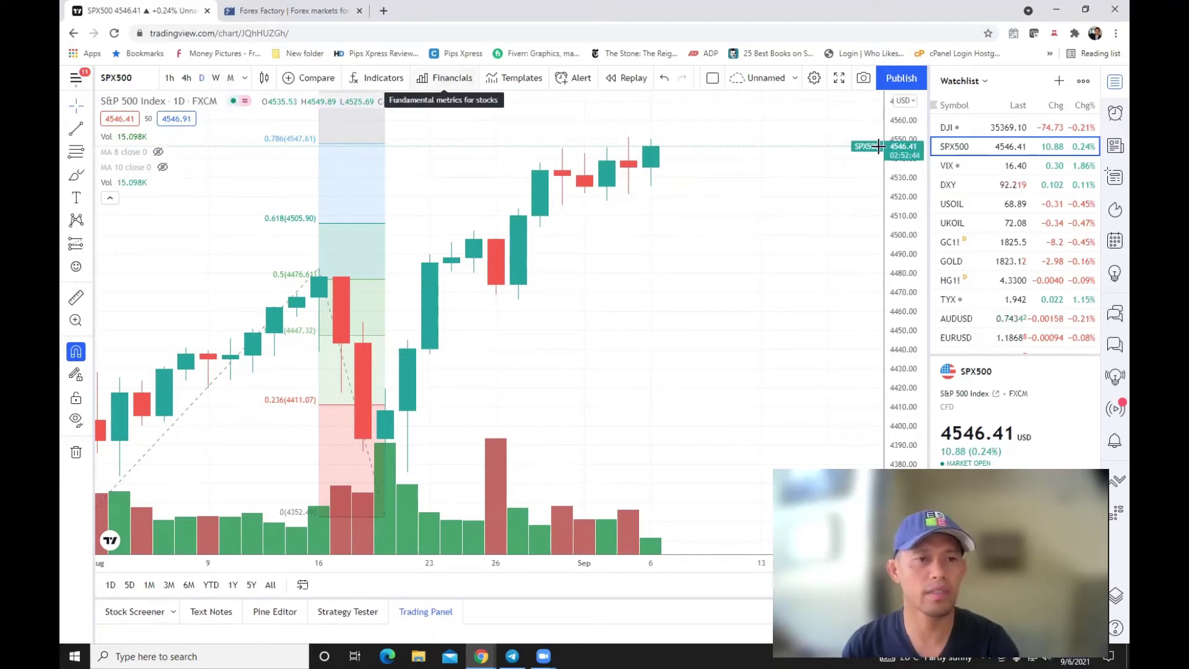
Step: Check VIX on weekly candles, then bring up the DXY weekly chart near 92.22
{"action": "left_click", "coordinate": [963, 169]}
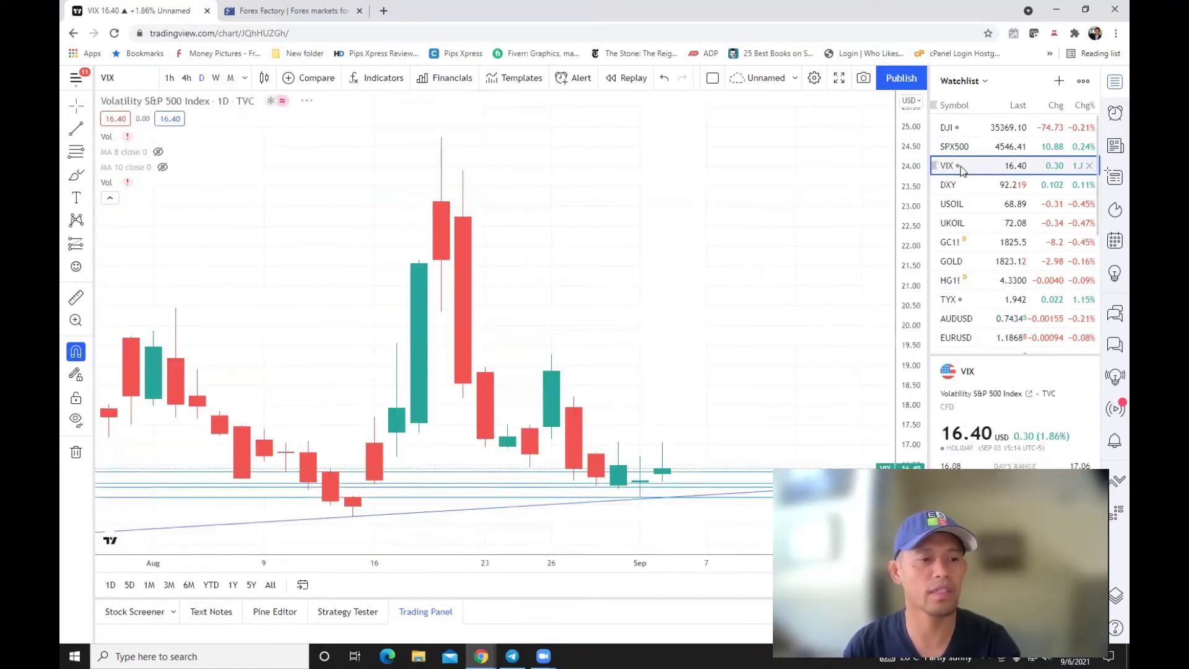
{"action": "left_click", "coordinate": [219, 85]}
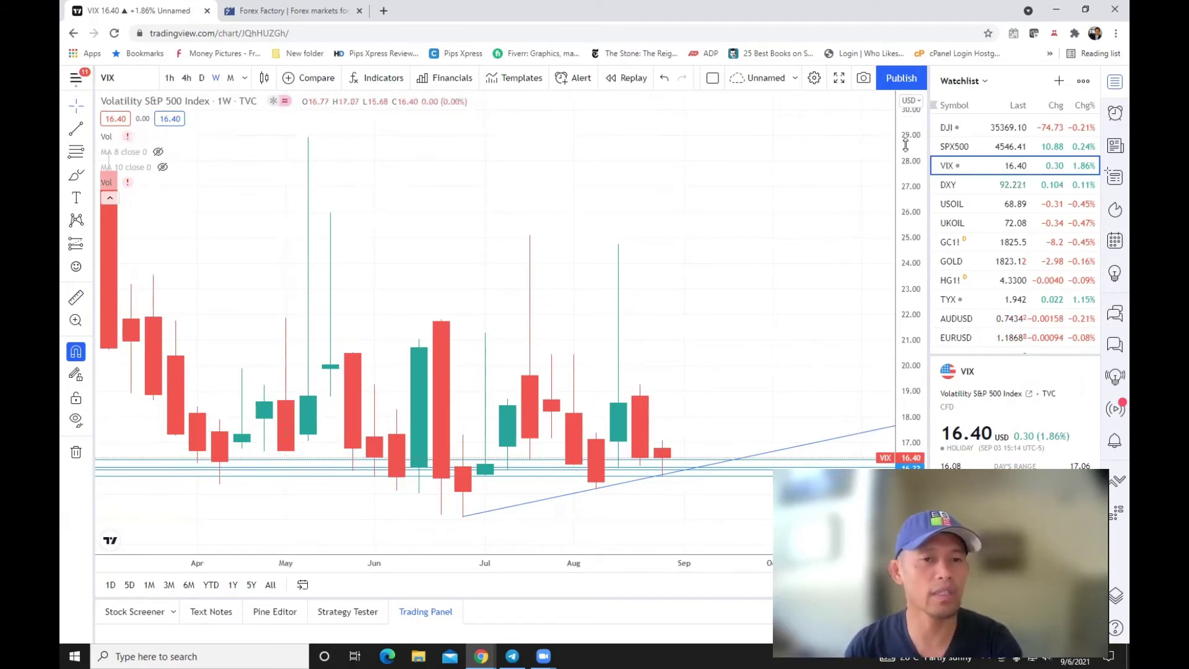
{"action": "left_click", "coordinate": [985, 189]}
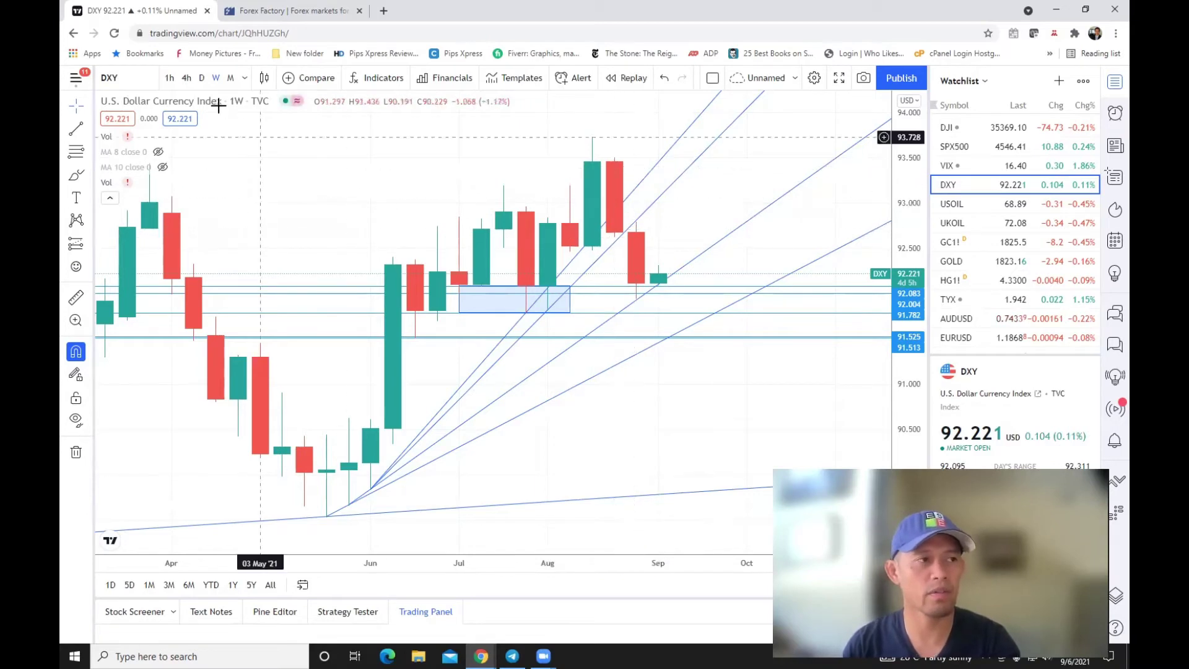
Step: Compare DXY on daily and weekly candles, then open the USOIL weekly chart at 68.89
{"action": "left_click", "coordinate": [203, 79]}
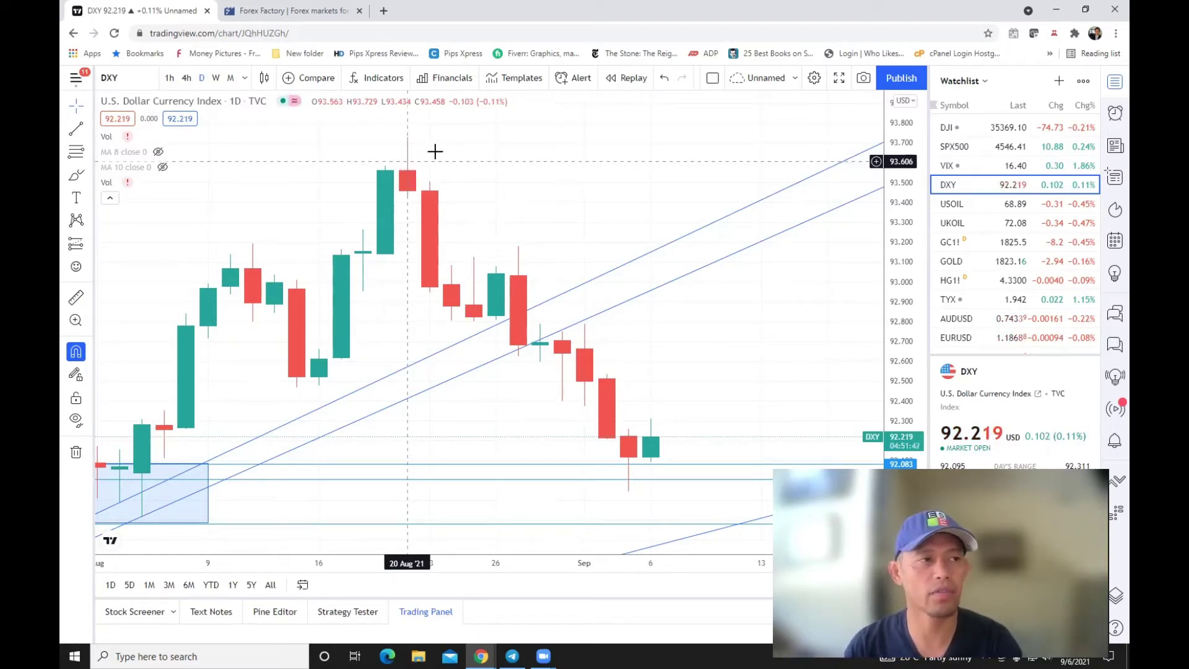
{"action": "left_click", "coordinate": [215, 78]}
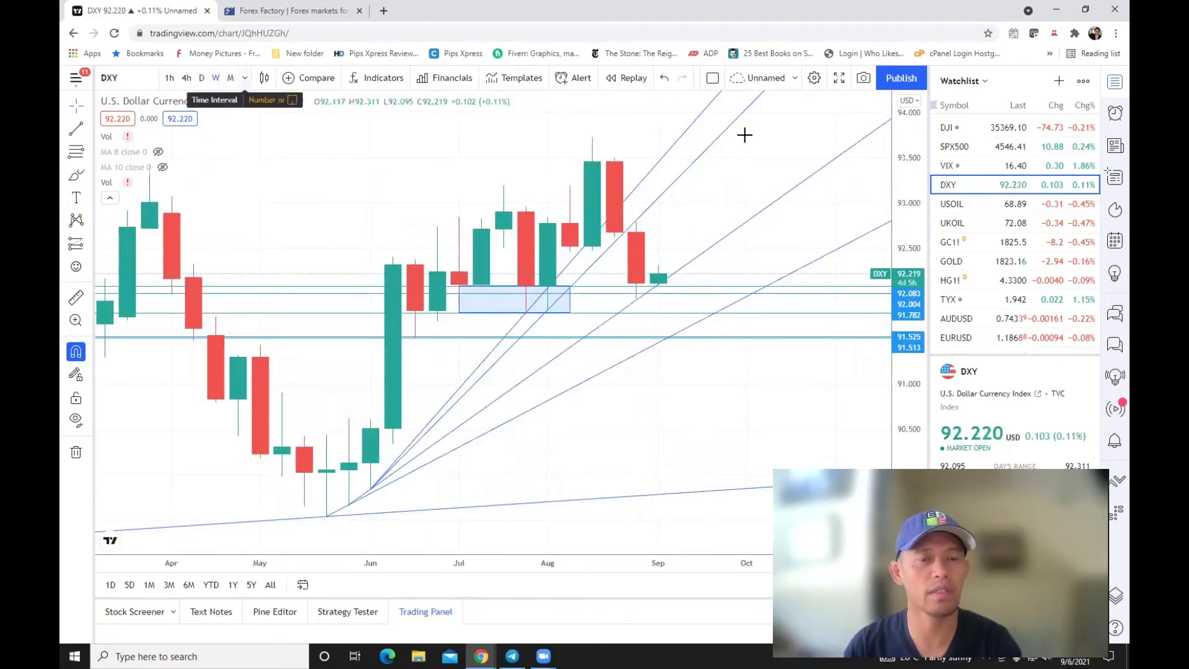
{"action": "left_click", "coordinate": [1008, 206]}
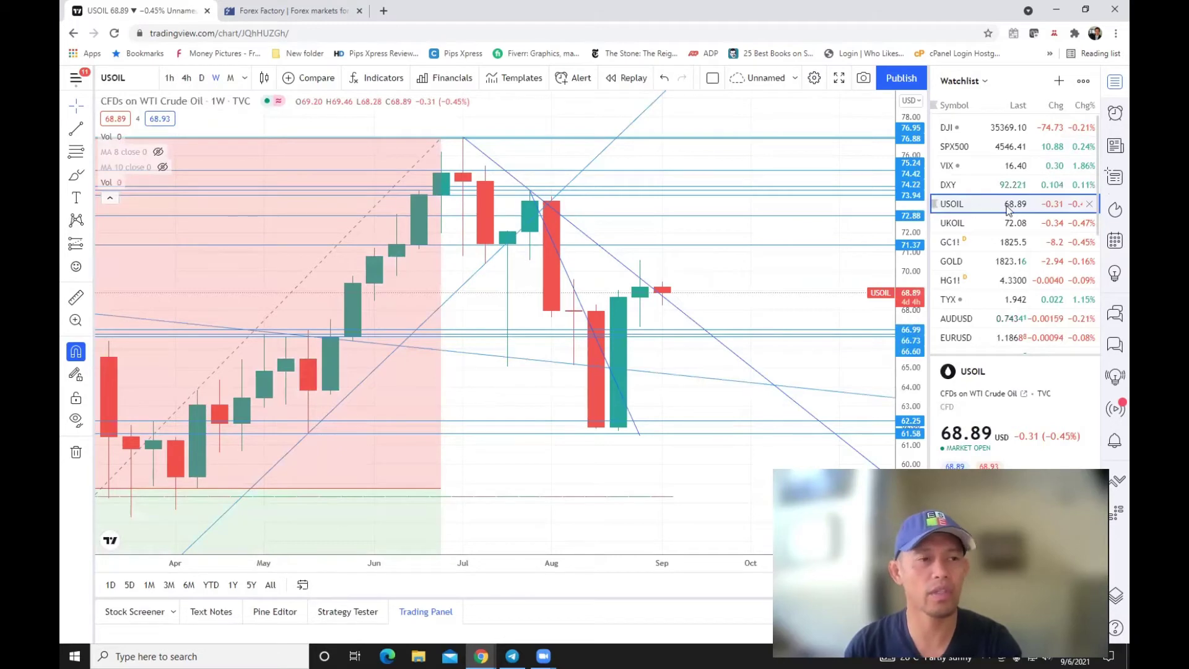
Step: Compare UKOIL with USOIL, then open the XAUUSD weekly chart at 1823.13
{"action": "key", "text": "Down"}
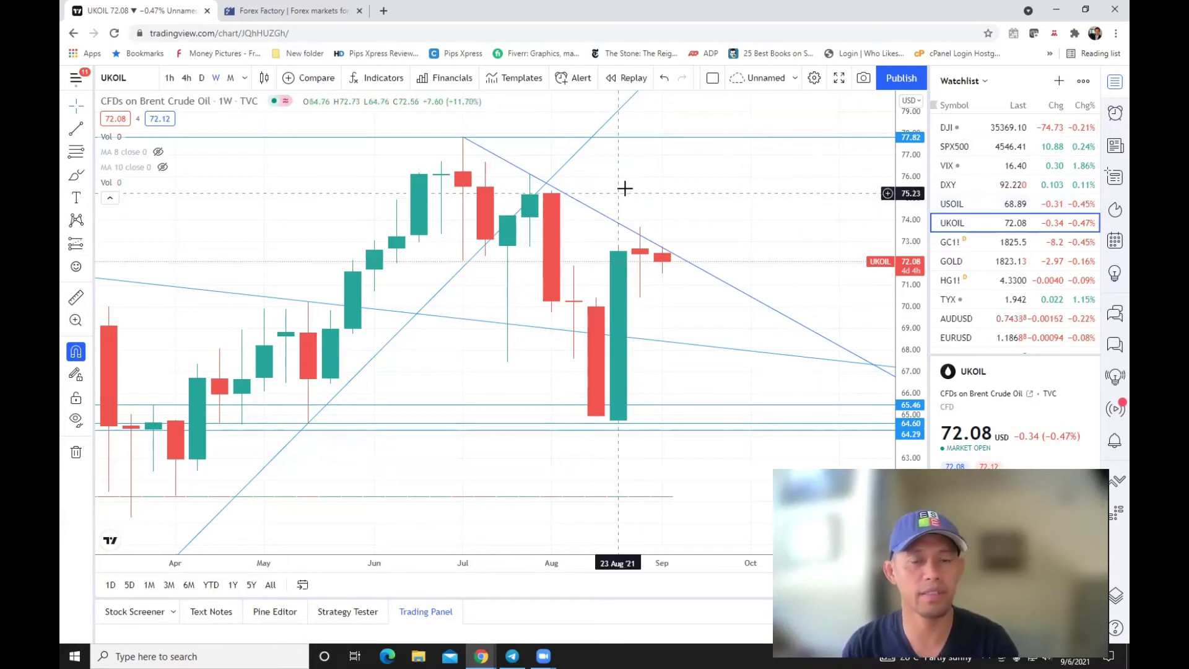
{"action": "left_click", "coordinate": [985, 204]}
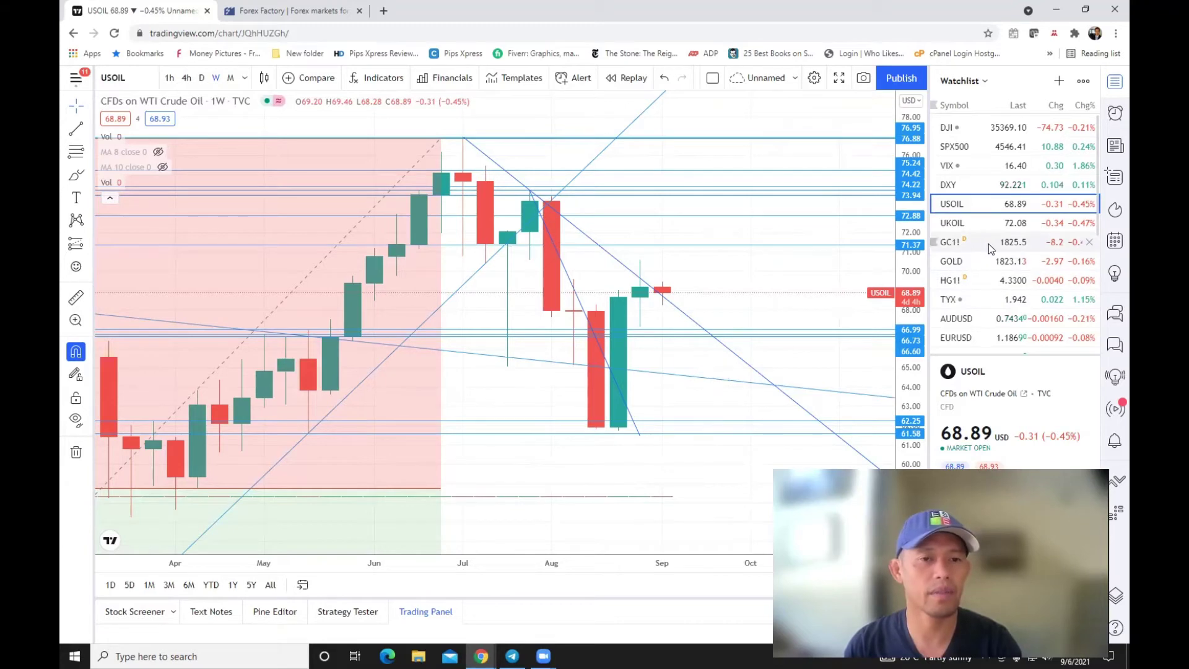
{"action": "left_click", "coordinate": [994, 262]}
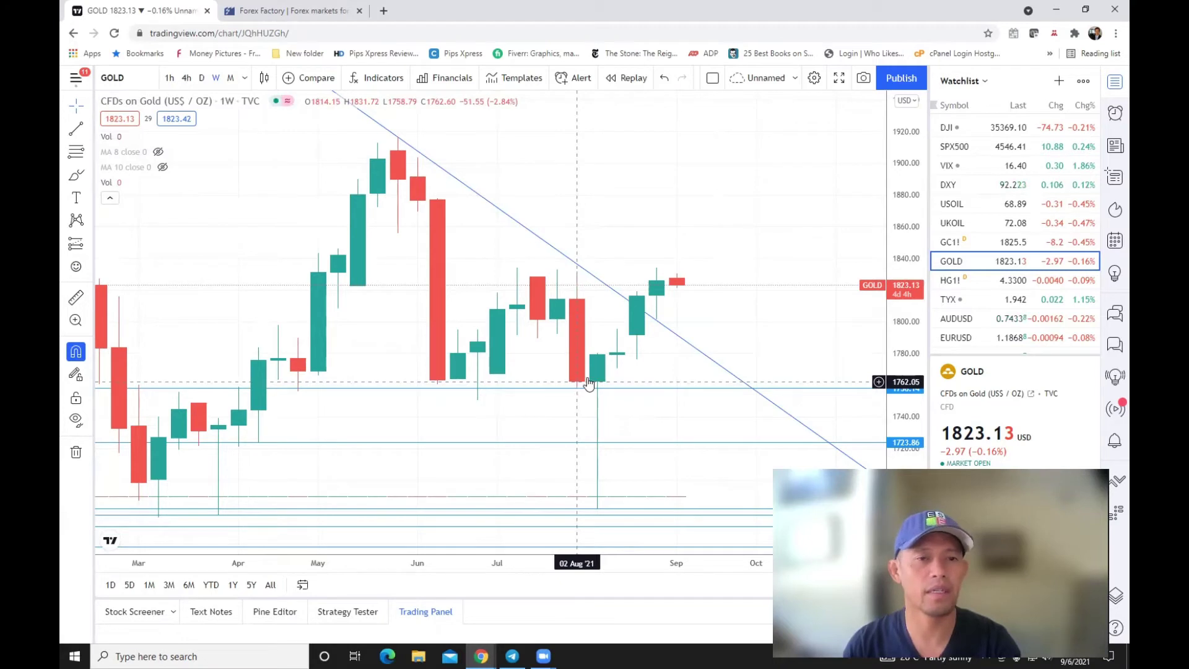
Step: Check gold on daily candles, return to weekly, then open the HG1! copper weekly chart at 4.3300
{"action": "left_click", "coordinate": [202, 78]}
{"action": "left_click", "coordinate": [216, 78]}
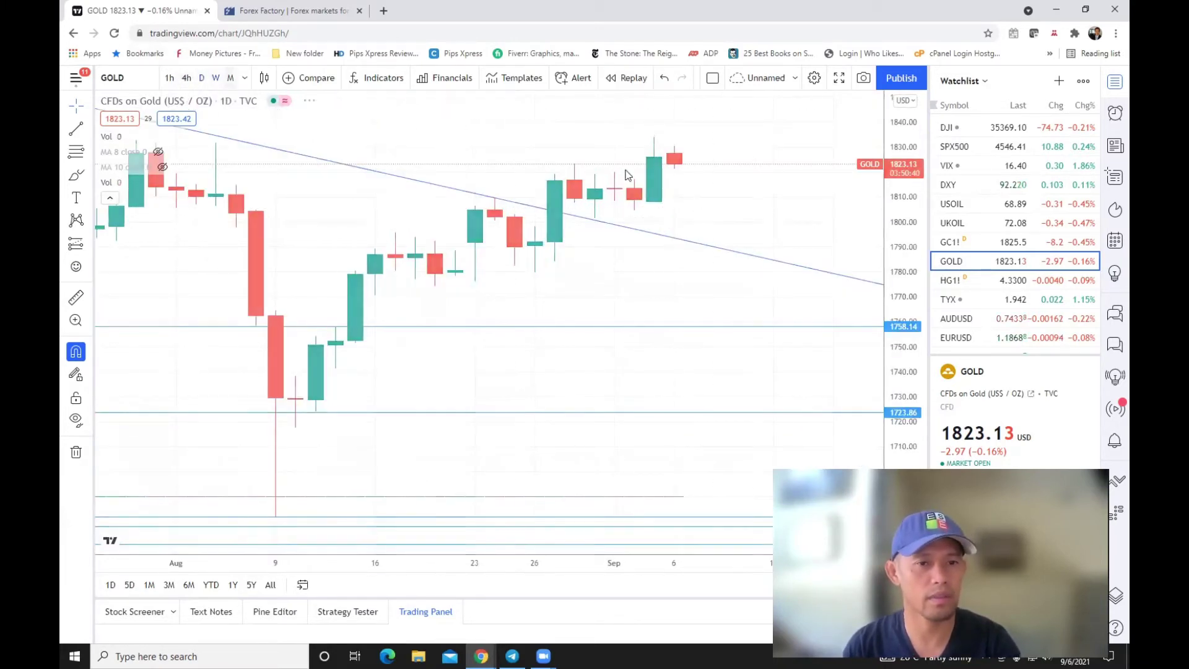
{"action": "left_click", "coordinate": [968, 284]}
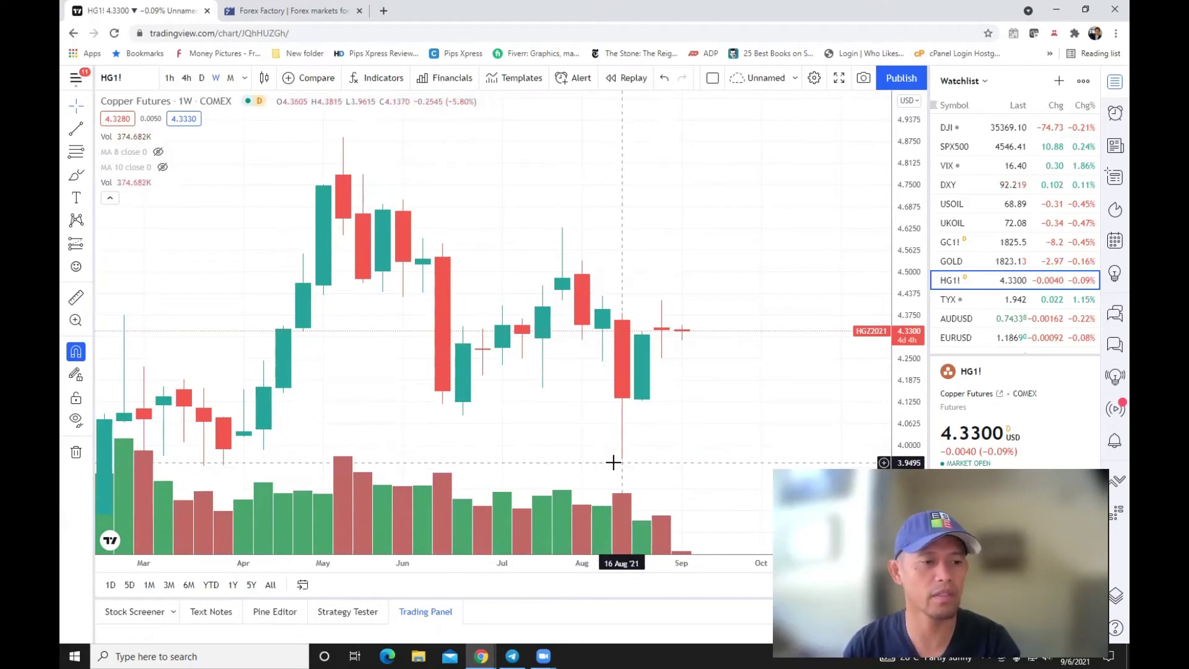
Step: Zoom the copper chart out and in, view it daily, then open the TYX yield chart at 1.942
{"action": "scroll", "coordinate": [625, 461], "scroll_direction": "down", "scroll_amount": 3}
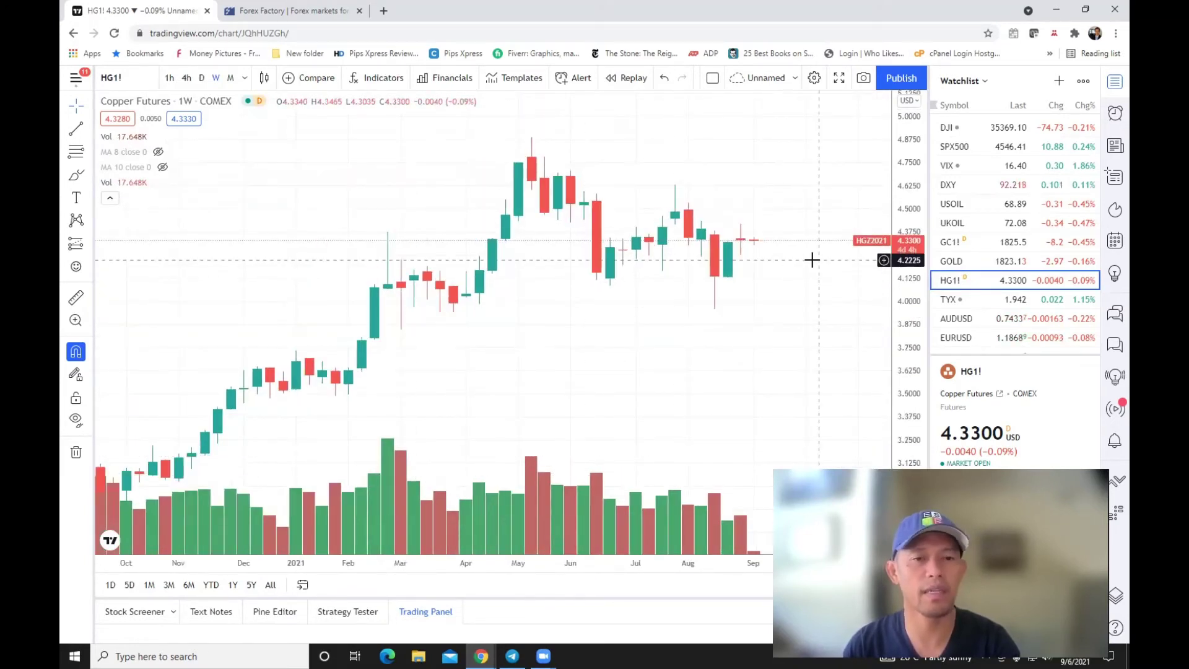
{"action": "scroll", "coordinate": [793, 277], "scroll_direction": "up", "scroll_amount": 3}
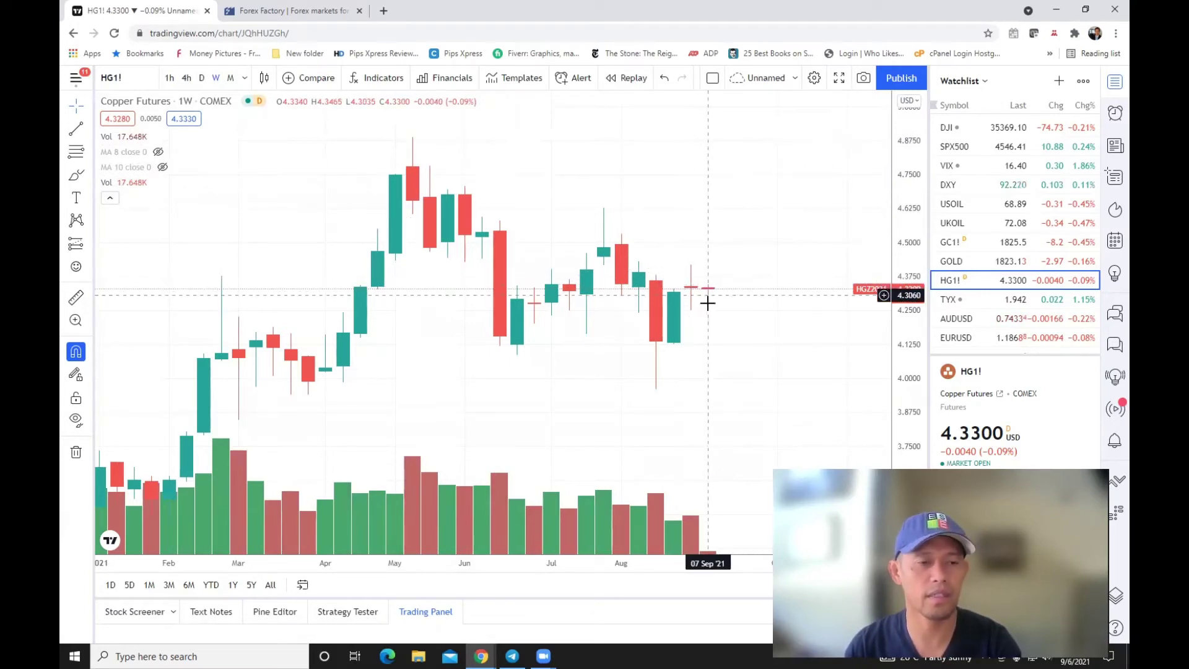
{"action": "left_click", "coordinate": [201, 77]}
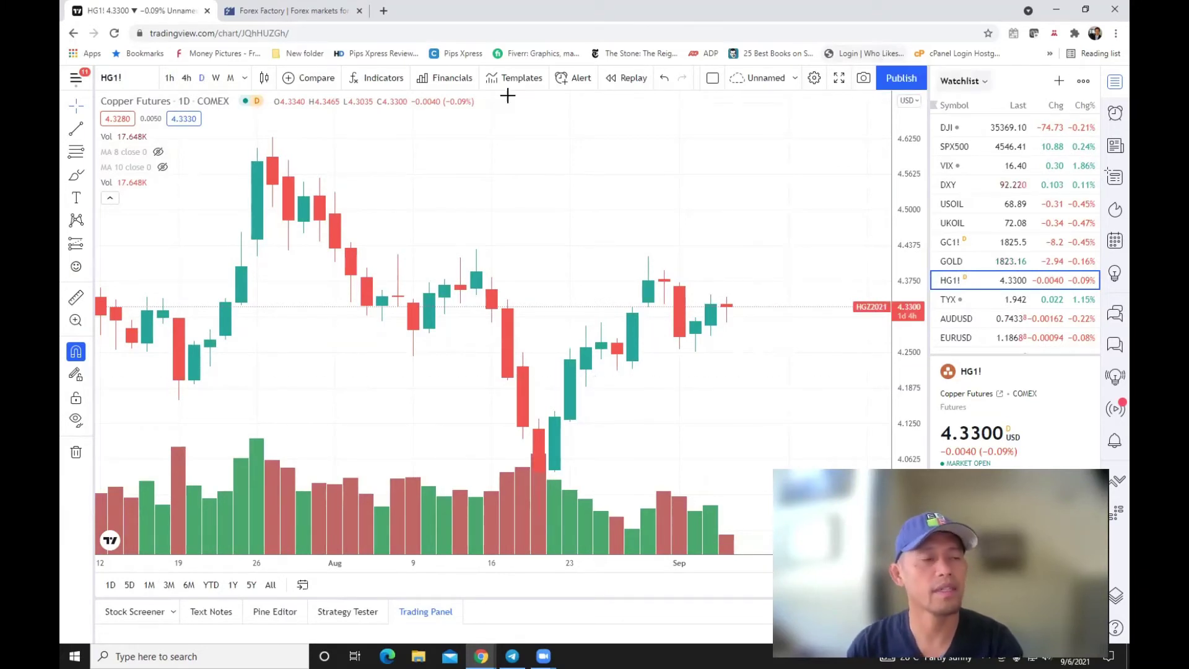
{"action": "left_click", "coordinate": [987, 299]}
{"action": "left_click", "coordinate": [216, 78]}
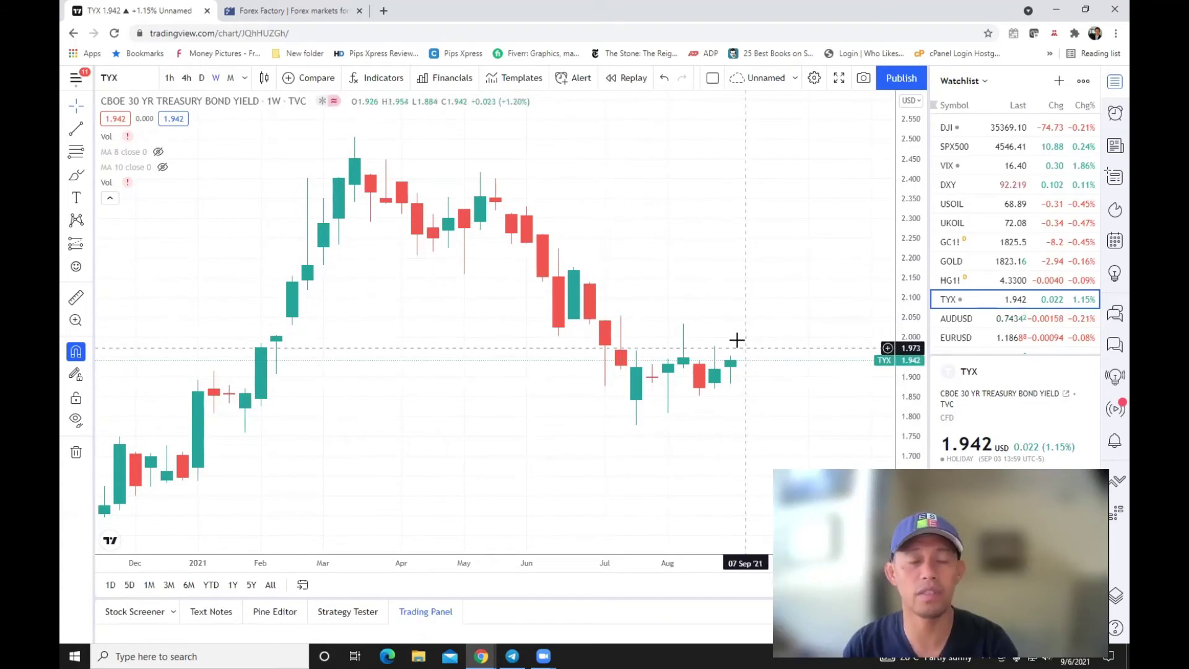
{"action": "scroll", "coordinate": [712, 332], "scroll_direction": "down", "scroll_amount": 1}
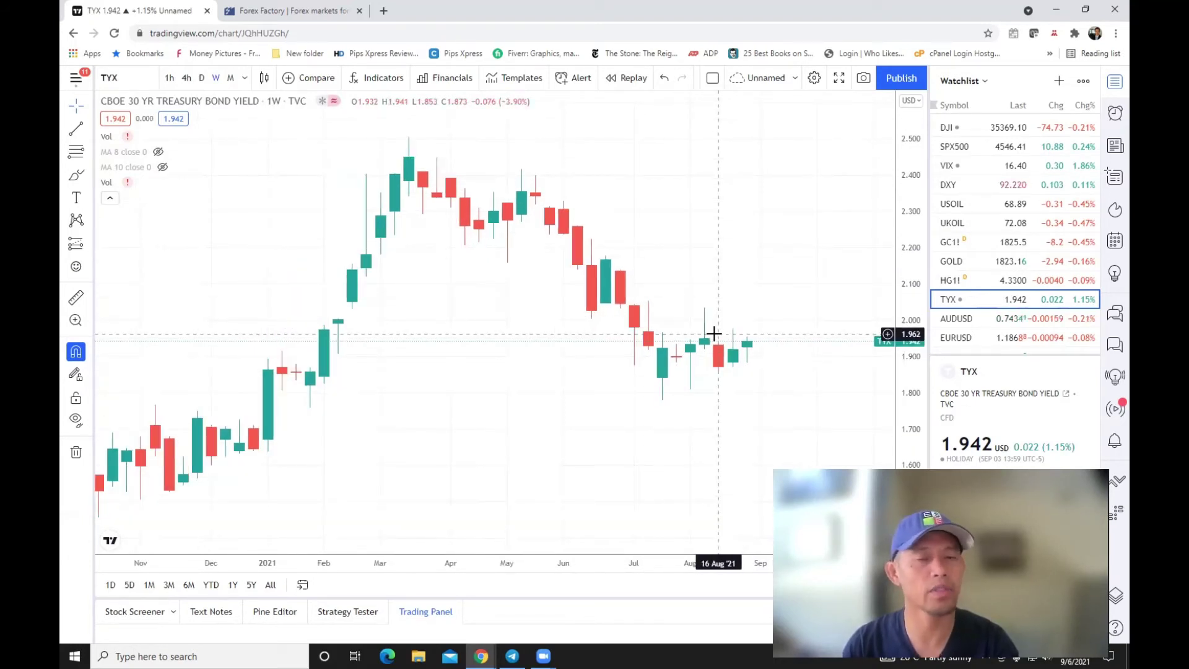
{"action": "left_click", "coordinate": [200, 79]}
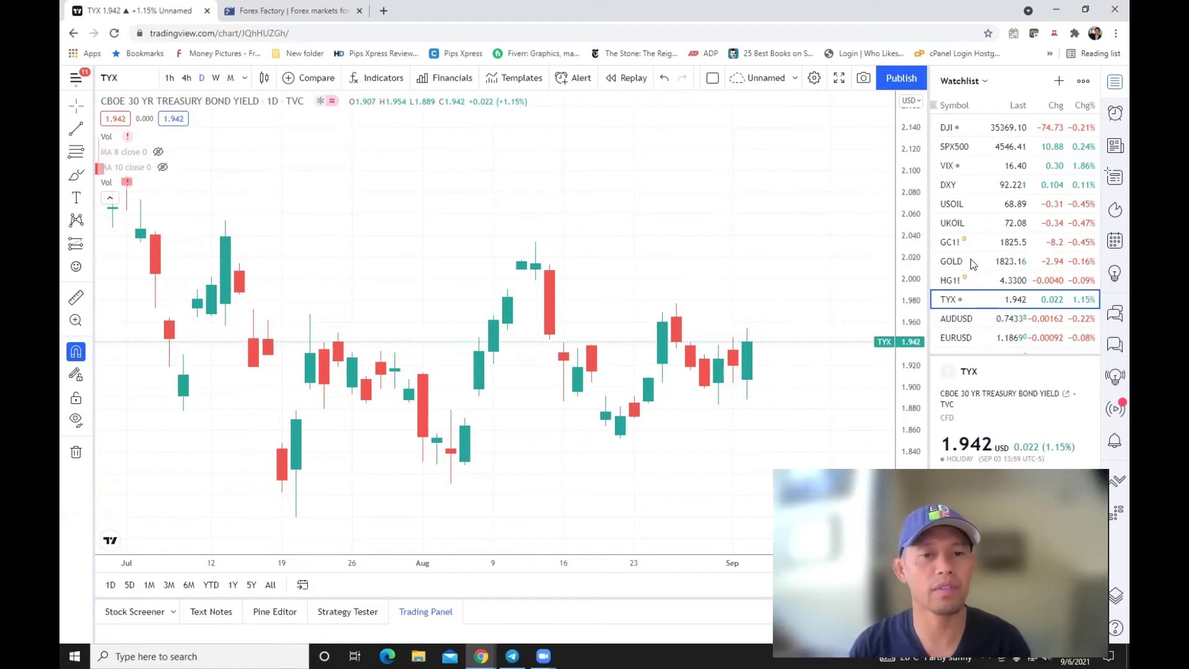
{"action": "scroll", "coordinate": [971, 260], "scroll_direction": "down", "scroll_amount": 1}
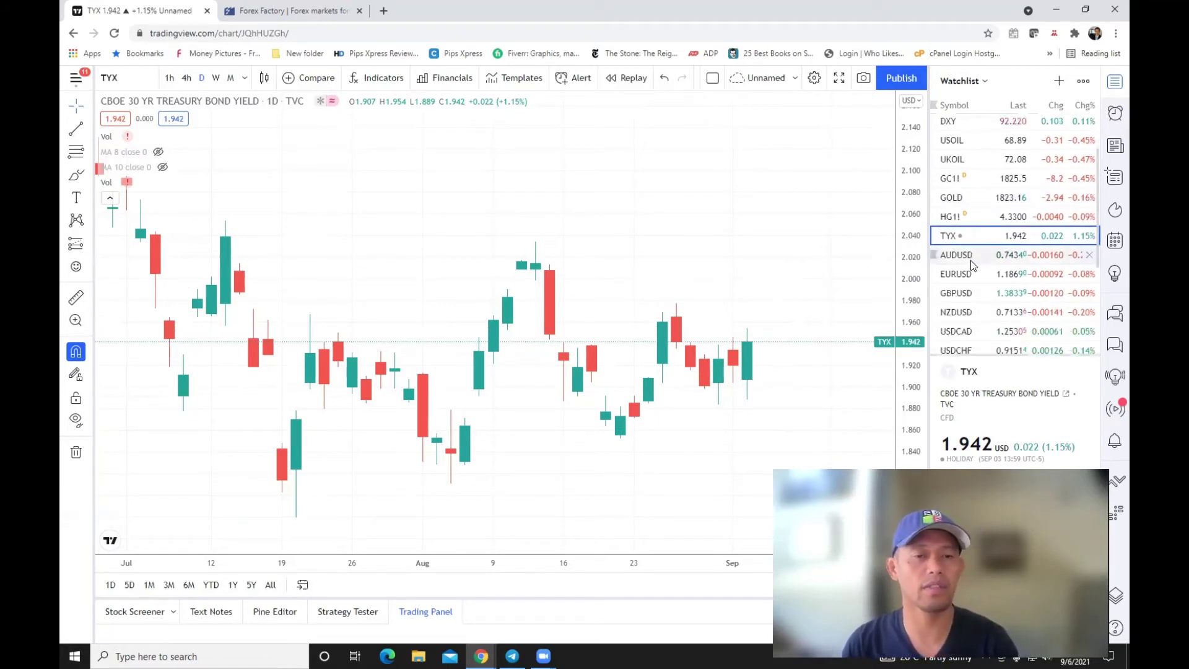
{"action": "left_click", "coordinate": [216, 78]}
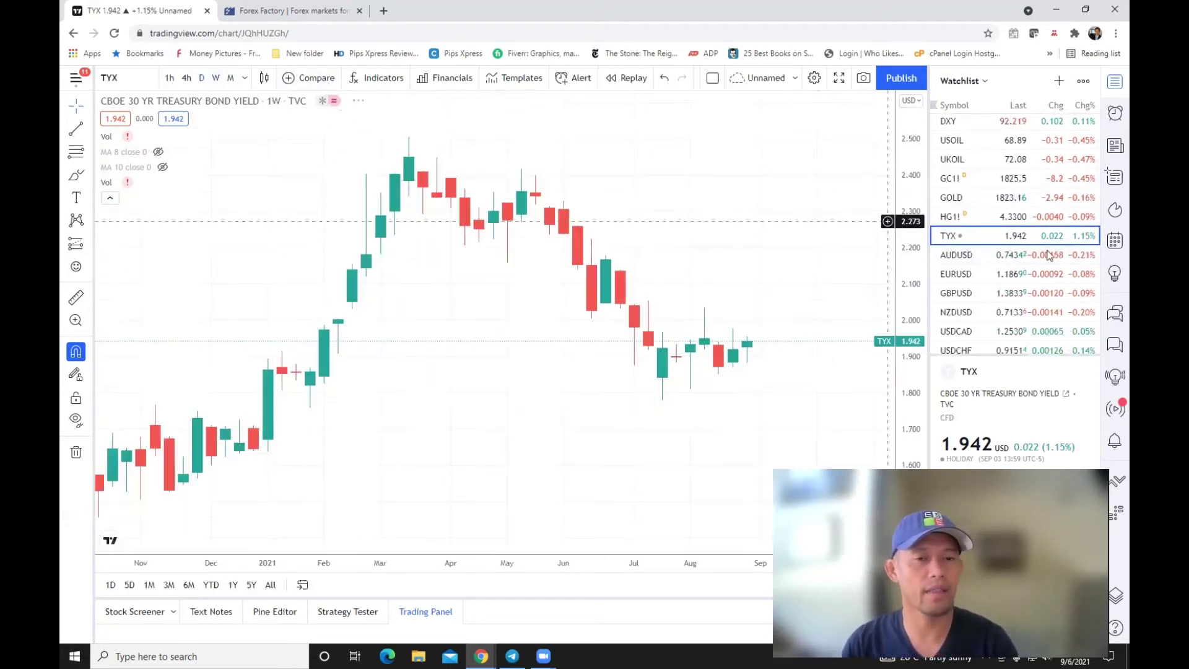
Step: Open AUDUSD and review it on daily candles near 0.7434 with supports at 0.7427, 0.7389, 0.7286
{"action": "left_click", "coordinate": [969, 259]}
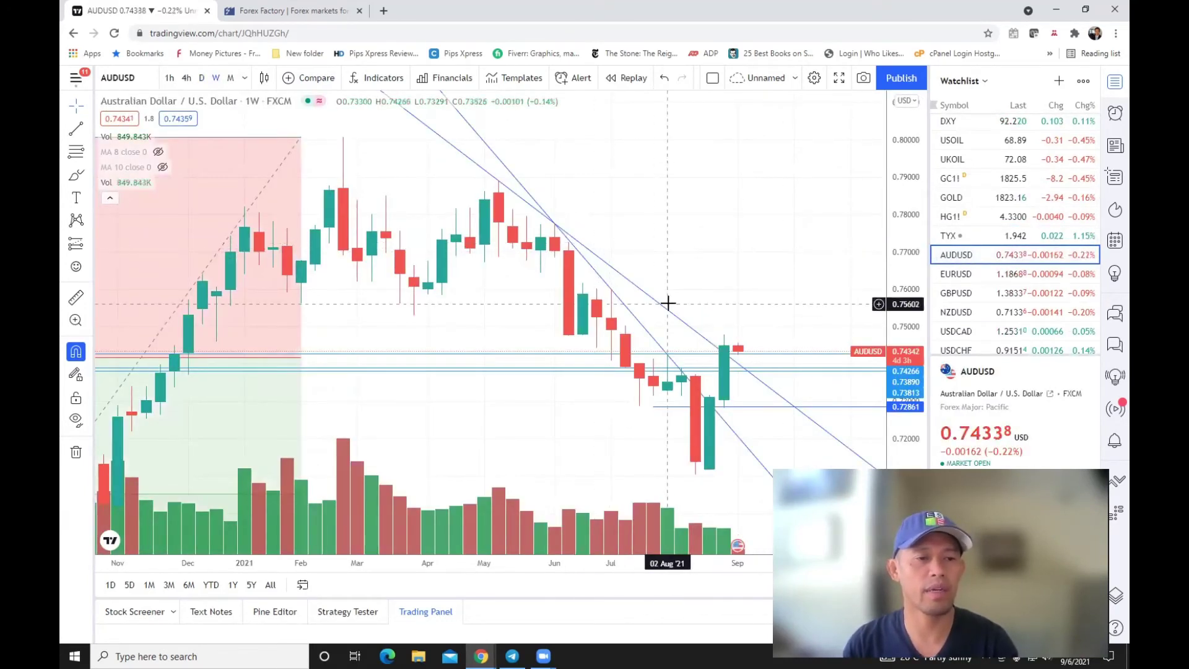
{"action": "scroll", "coordinate": [721, 334], "scroll_direction": "down", "scroll_amount": 5}
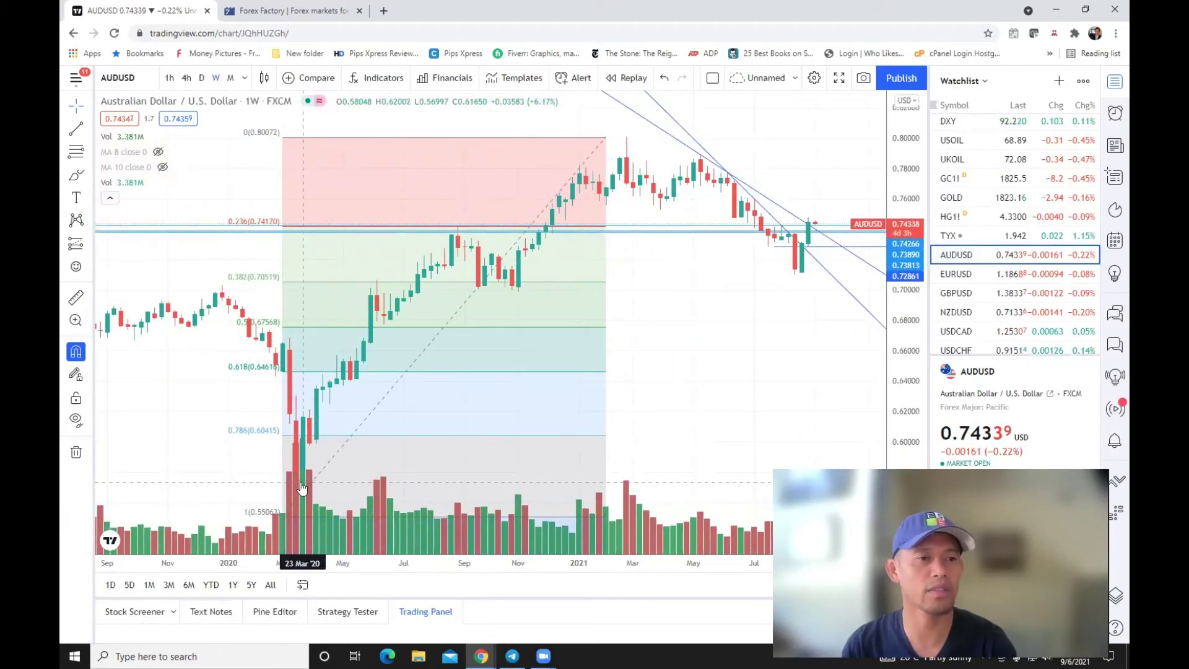
{"action": "scroll", "coordinate": [301, 490], "scroll_direction": "up", "scroll_amount": 3}
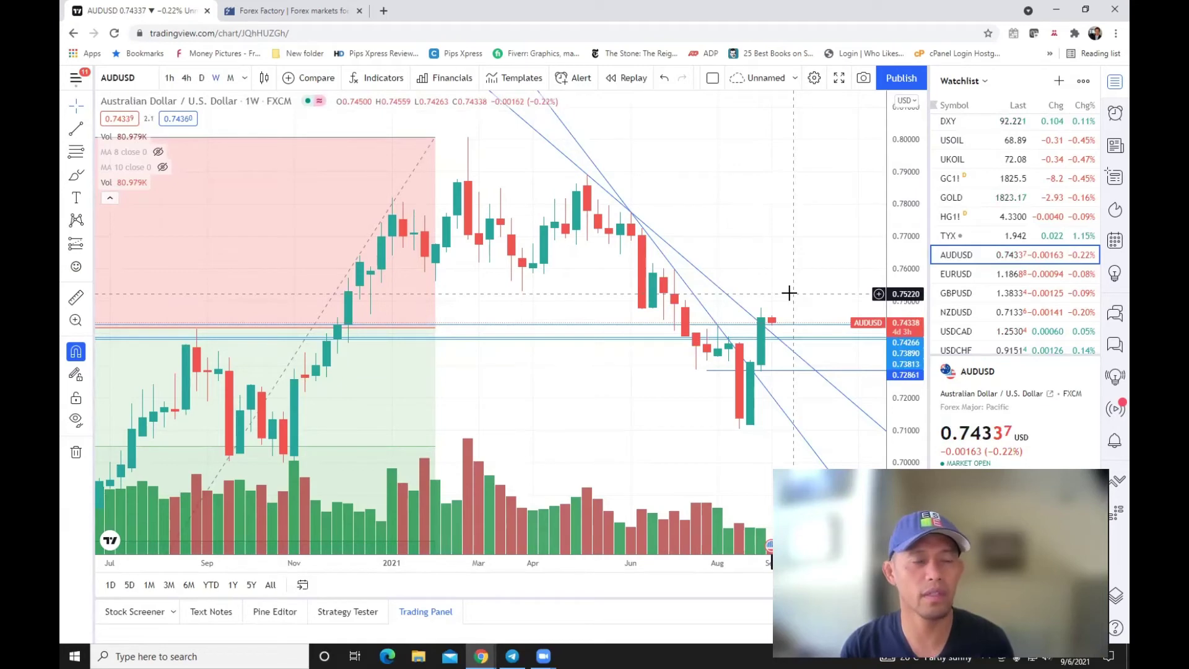
{"action": "left_click", "coordinate": [202, 78]}
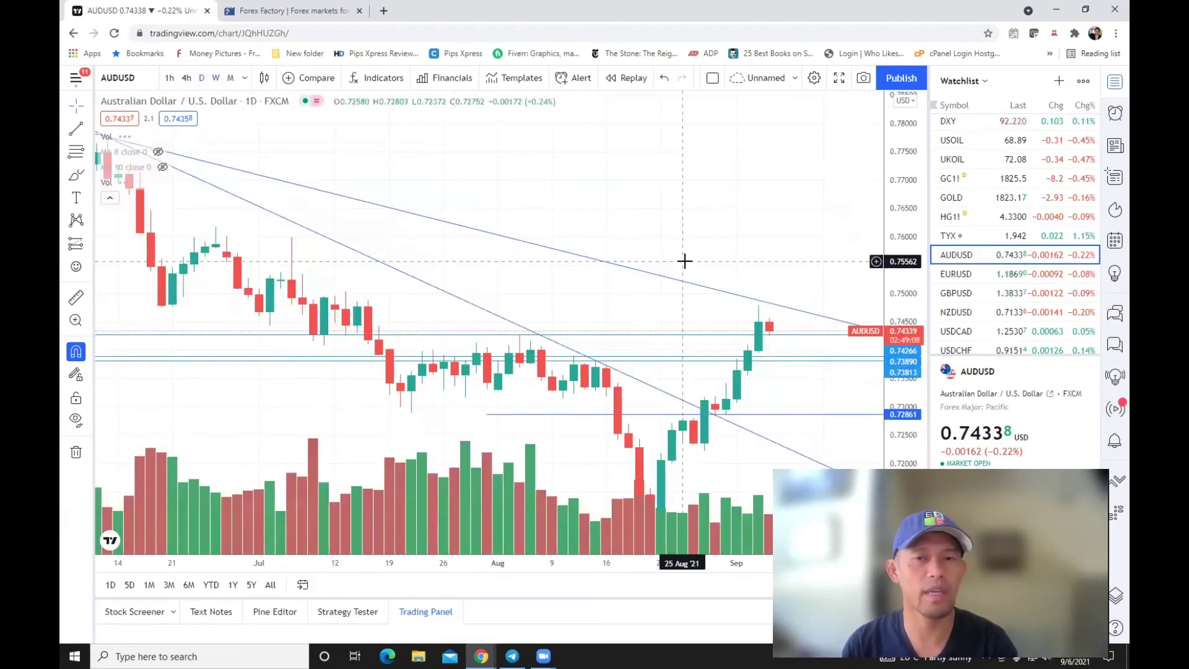
{"action": "scroll", "coordinate": [805, 303], "scroll_direction": "down", "scroll_amount": 1}
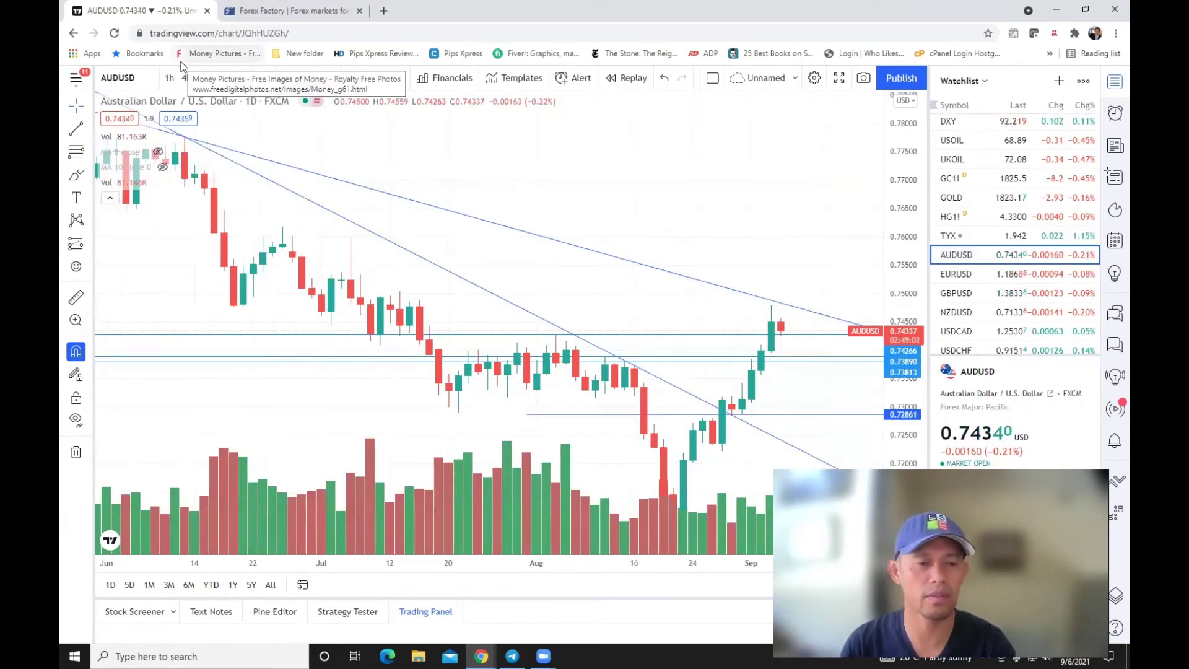
{"action": "scroll", "coordinate": [510, 252], "scroll_direction": "down", "scroll_amount": 4}
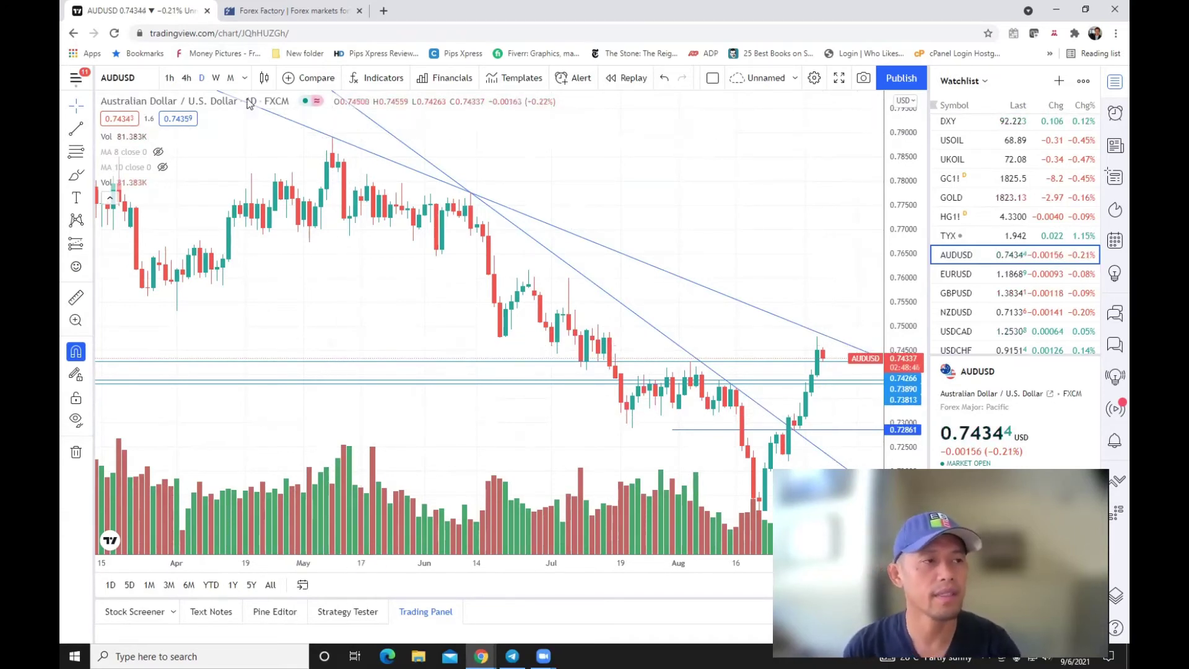
Step: Review EURUSD's latest weekly and daily candles, then open the GBPUSD weekly chart near 1.3835
{"action": "left_click", "coordinate": [216, 77]}
{"action": "left_click", "coordinate": [971, 276]}
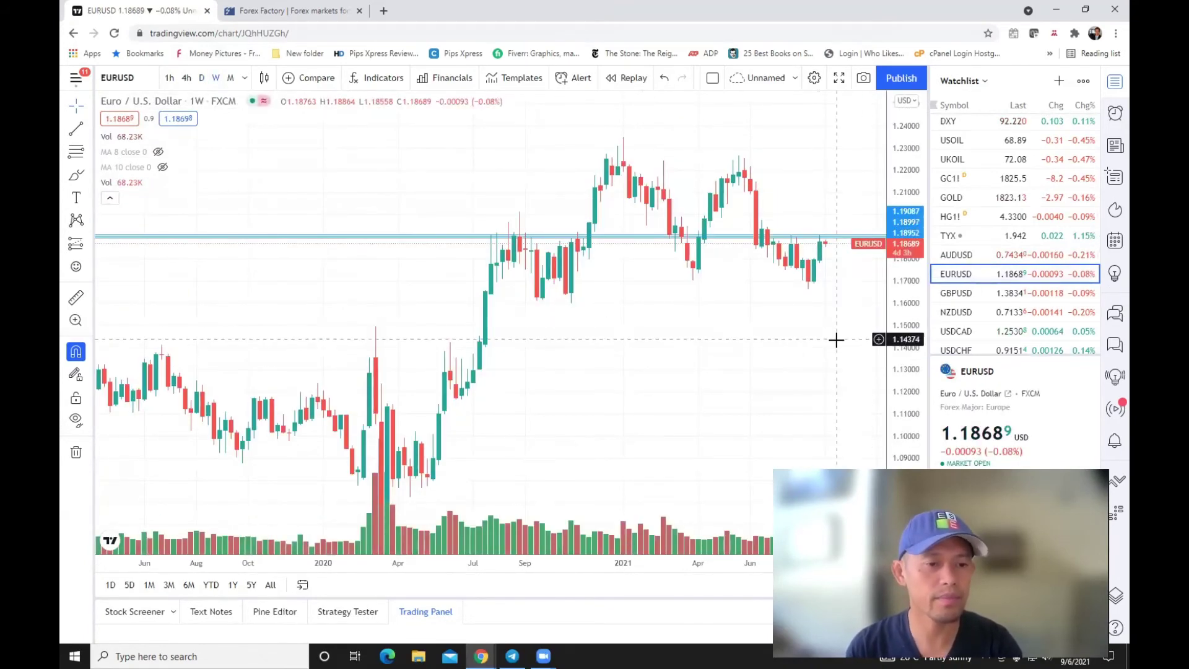
{"action": "left_click_drag", "start_coordinate": [830, 340], "coordinate": [731, 349]}
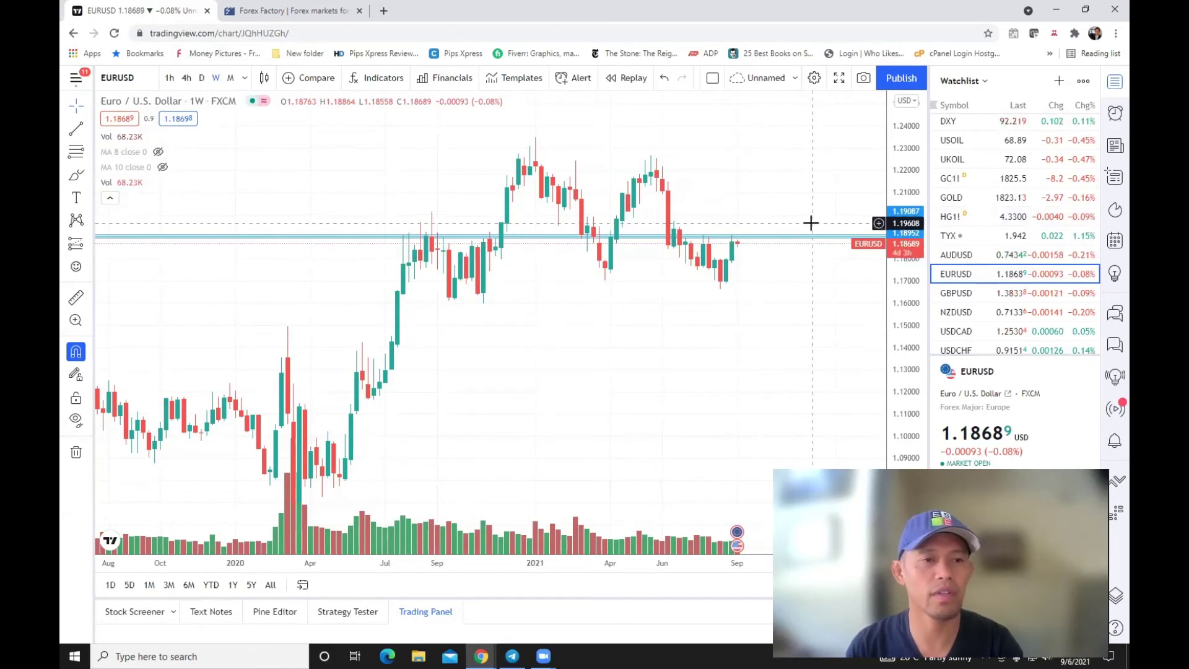
{"action": "left_click", "coordinate": [202, 78]}
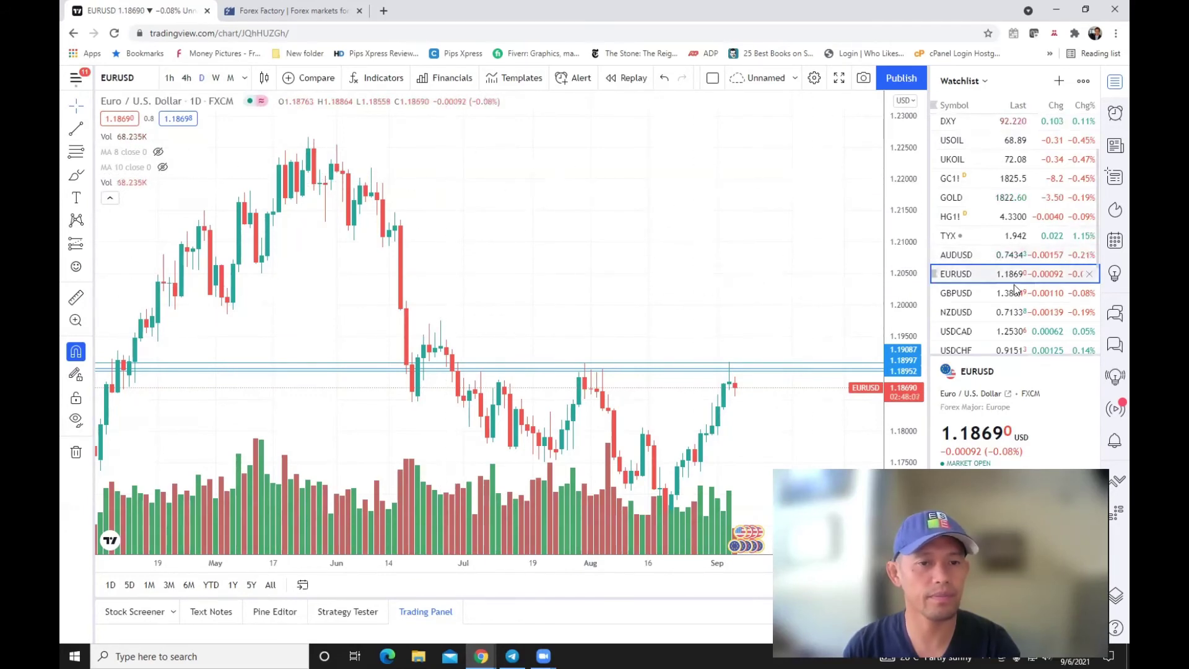
{"action": "left_click", "coordinate": [993, 294]}
Step: Switch GBPUSD from weekly to 1D candles showing the 1.618 Fibonacci target at 1.42189
{"action": "left_click", "coordinate": [215, 78]}
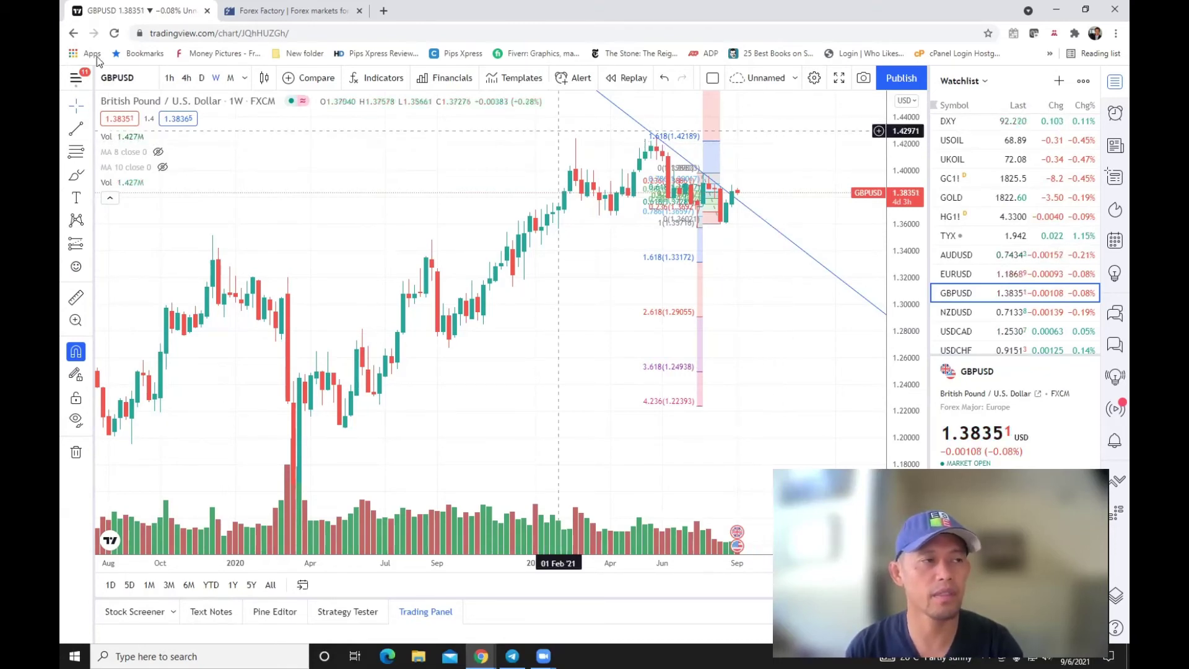
{"action": "left_click", "coordinate": [201, 79]}
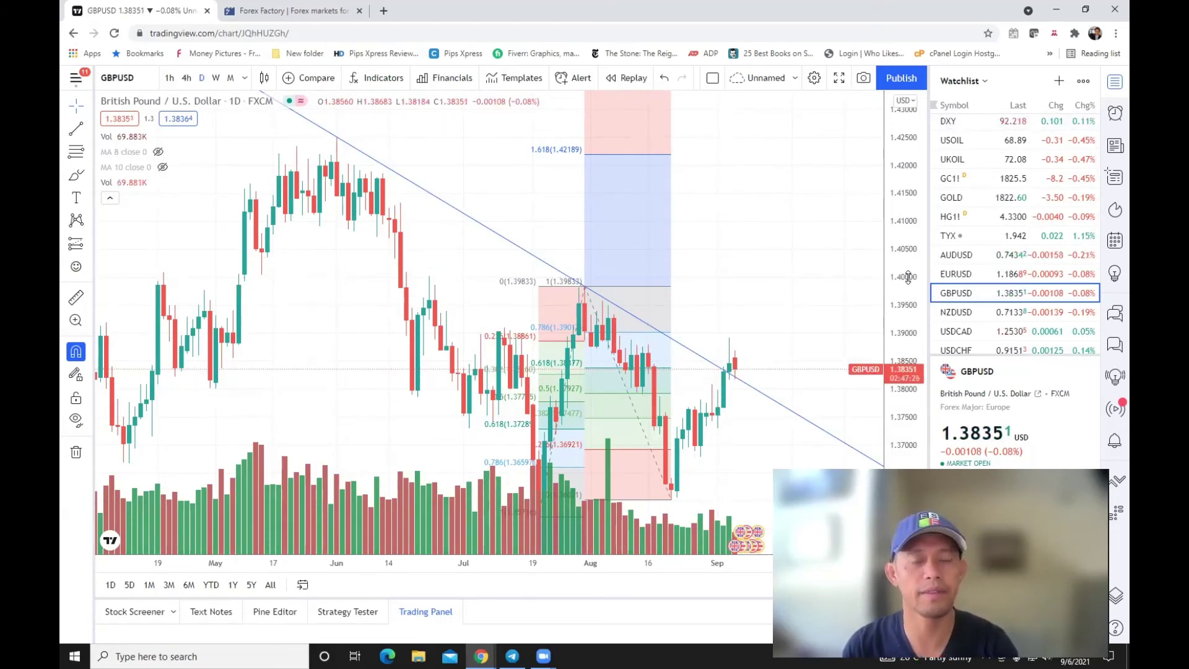
Step: Check NZDUSD on weekly candles, then return it to the daily chart at 0.71336
{"action": "left_click", "coordinate": [956, 312]}
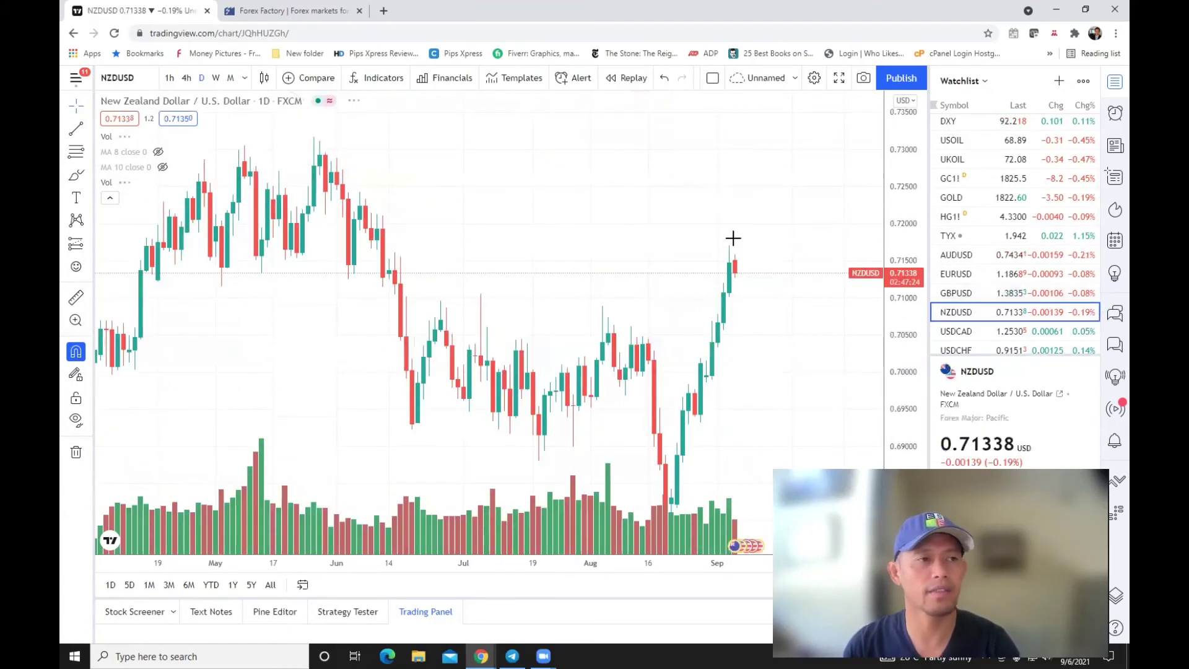
{"action": "left_click", "coordinate": [215, 77]}
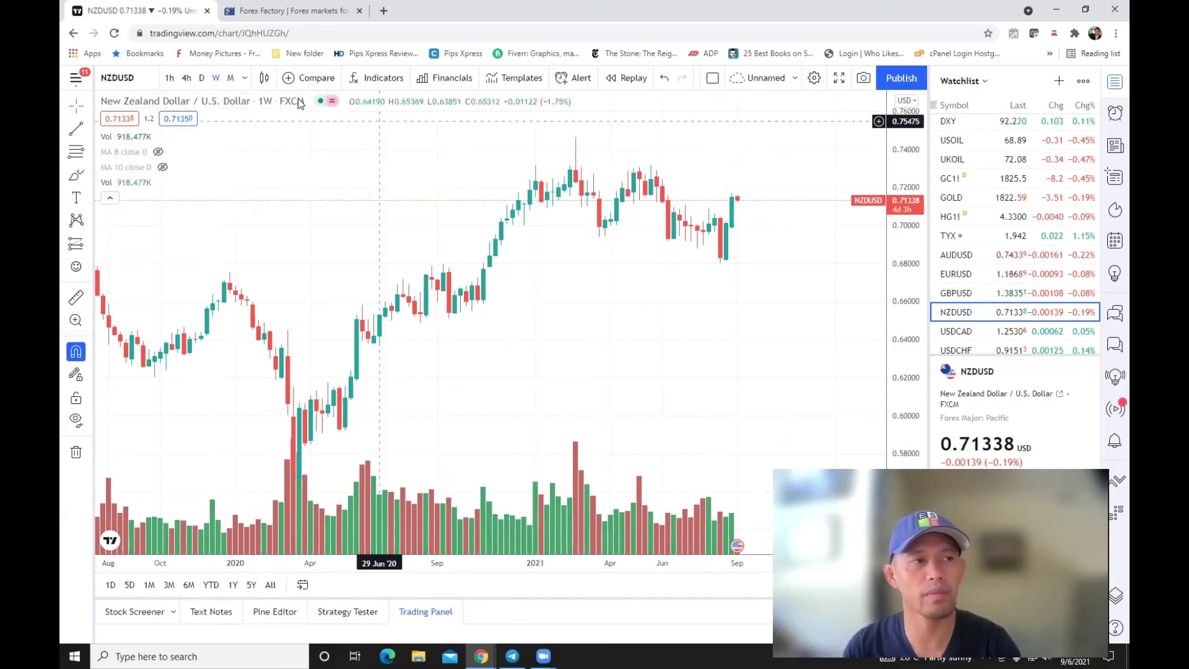
{"action": "left_click", "coordinate": [201, 77]}
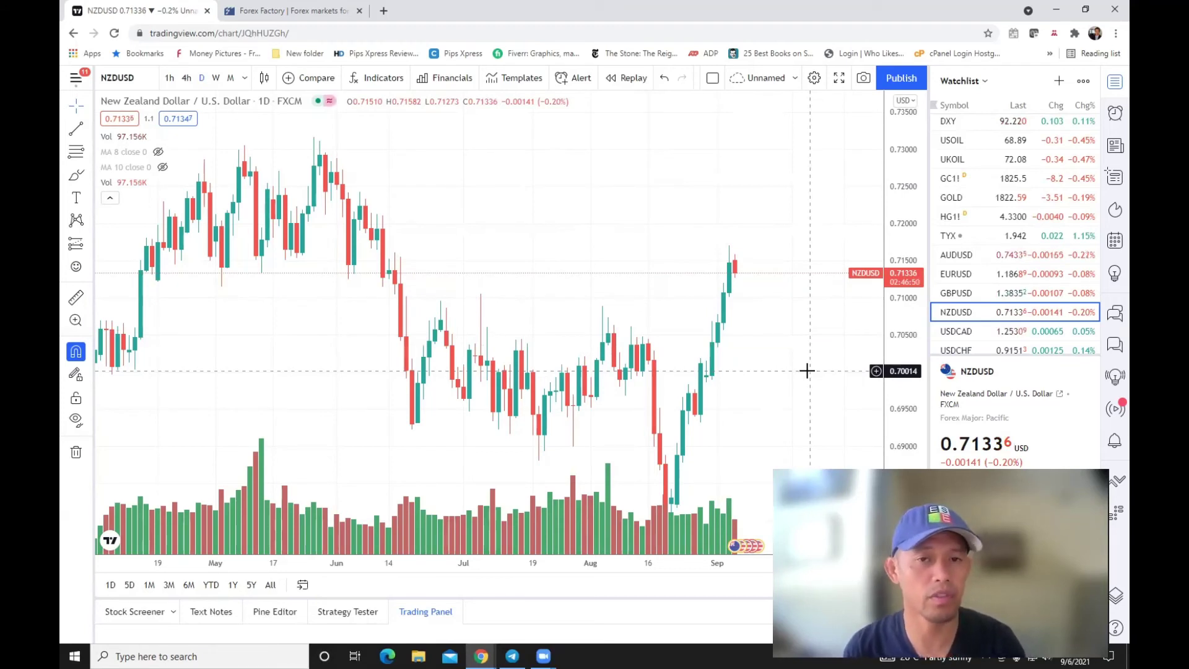
Step: Review USDCAD's notes and trend lines on the weekly timeframe, then on daily candles
{"action": "left_click", "coordinate": [957, 332]}
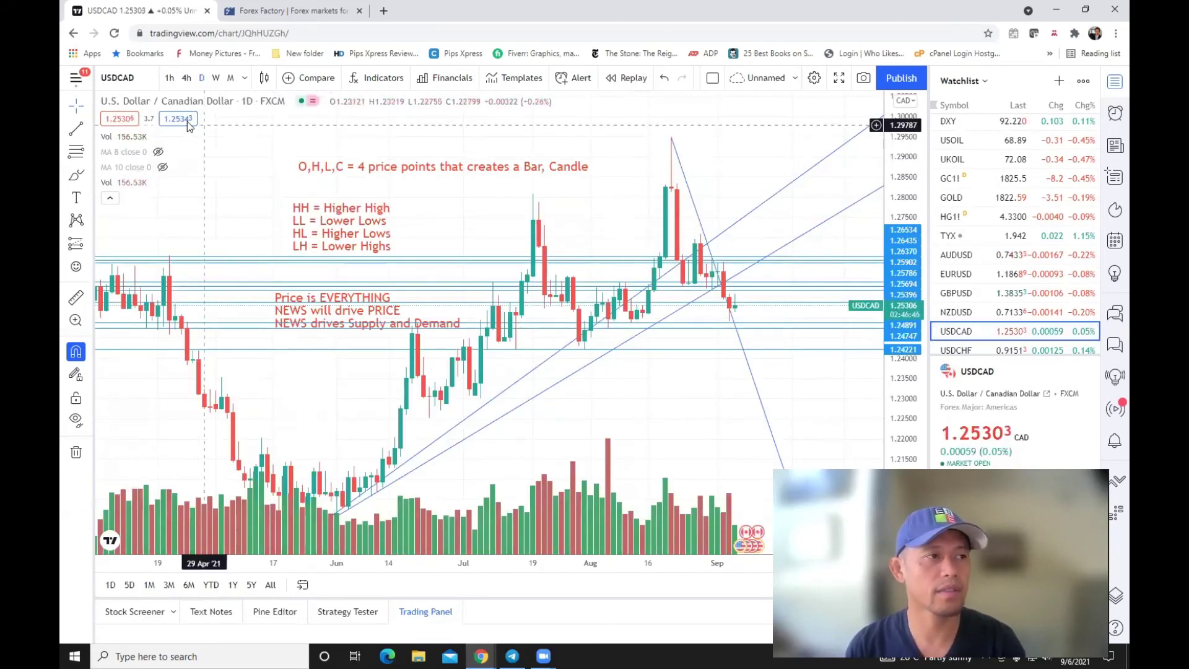
{"action": "left_click", "coordinate": [213, 81]}
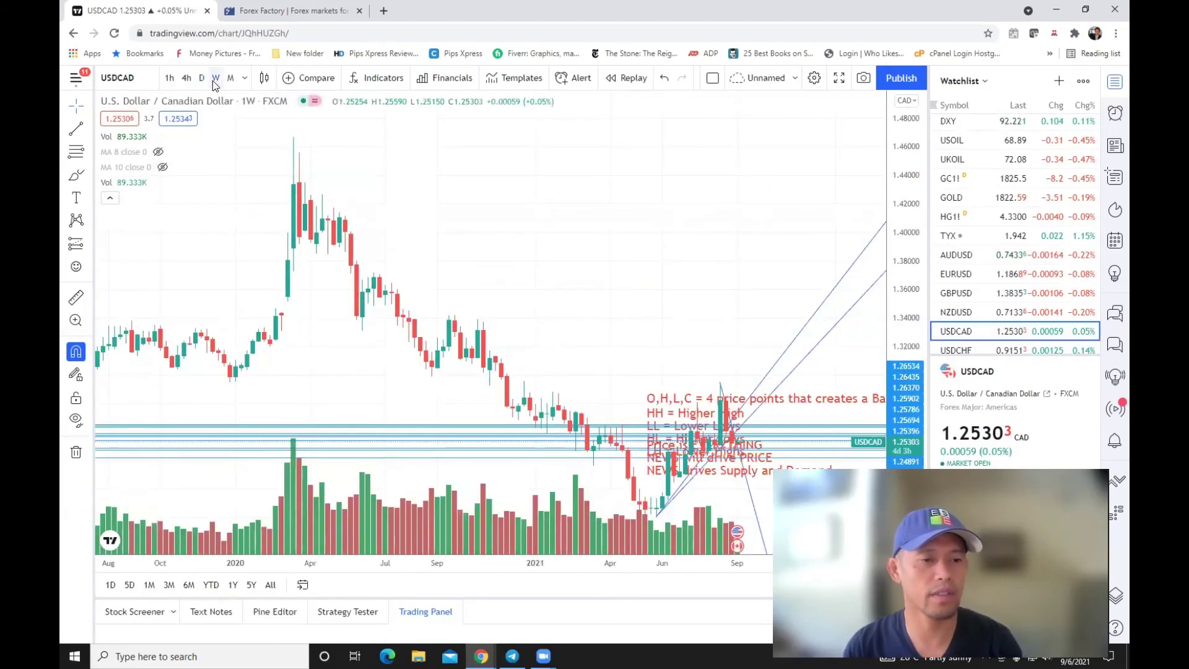
{"action": "scroll", "coordinate": [576, 333], "scroll_direction": "up", "scroll_amount": 5}
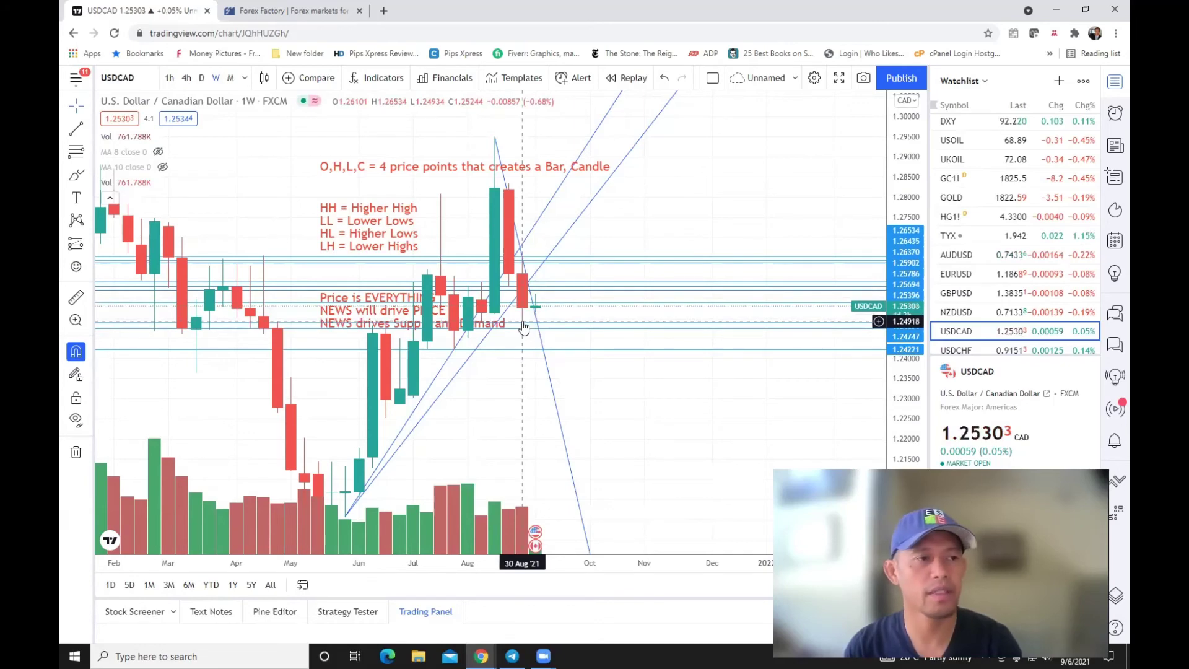
{"action": "scroll", "coordinate": [526, 325], "scroll_direction": "down", "scroll_amount": 1}
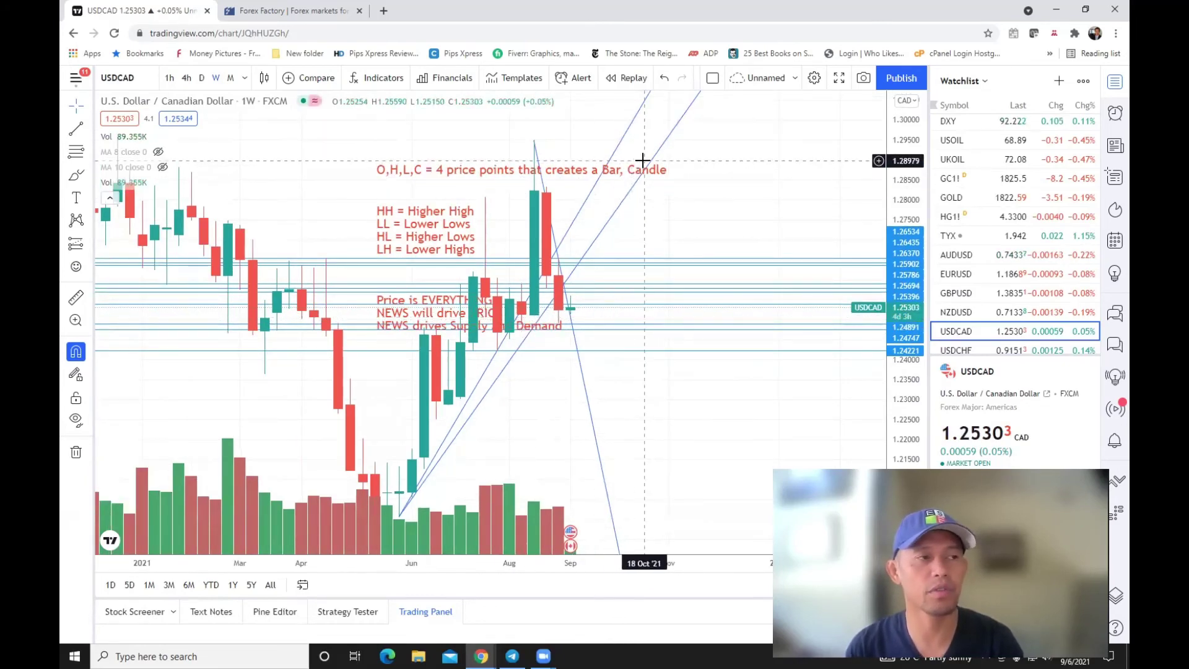
{"action": "left_click", "coordinate": [202, 77]}
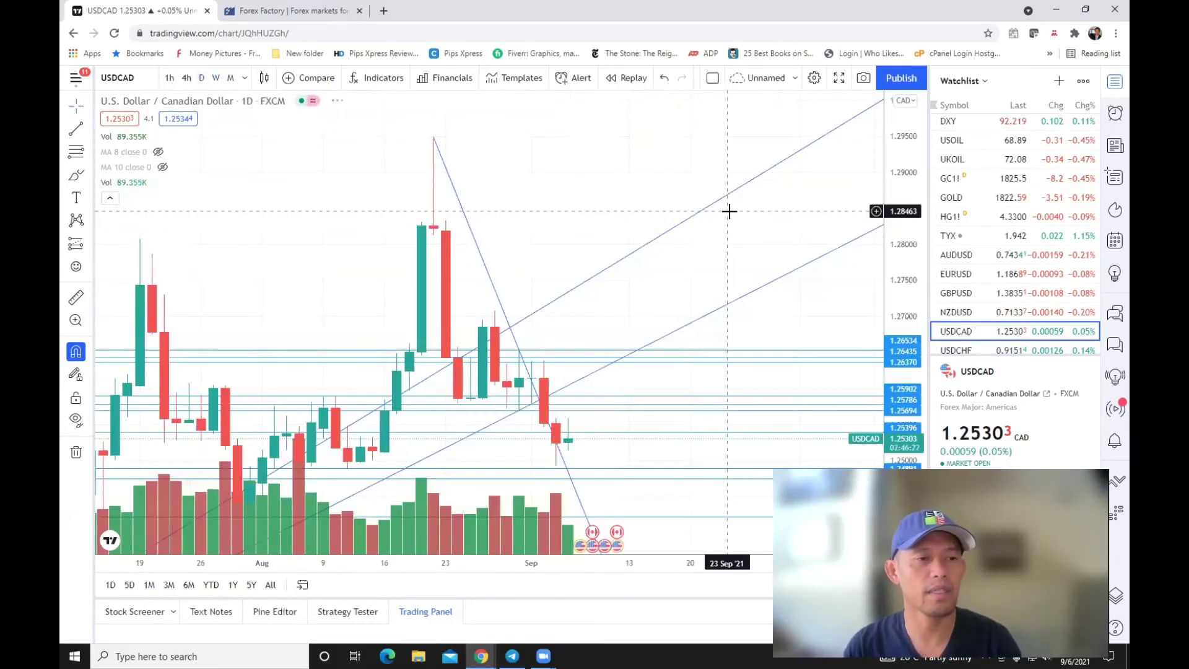
{"action": "scroll", "coordinate": [712, 229], "scroll_direction": "down", "scroll_amount": 1}
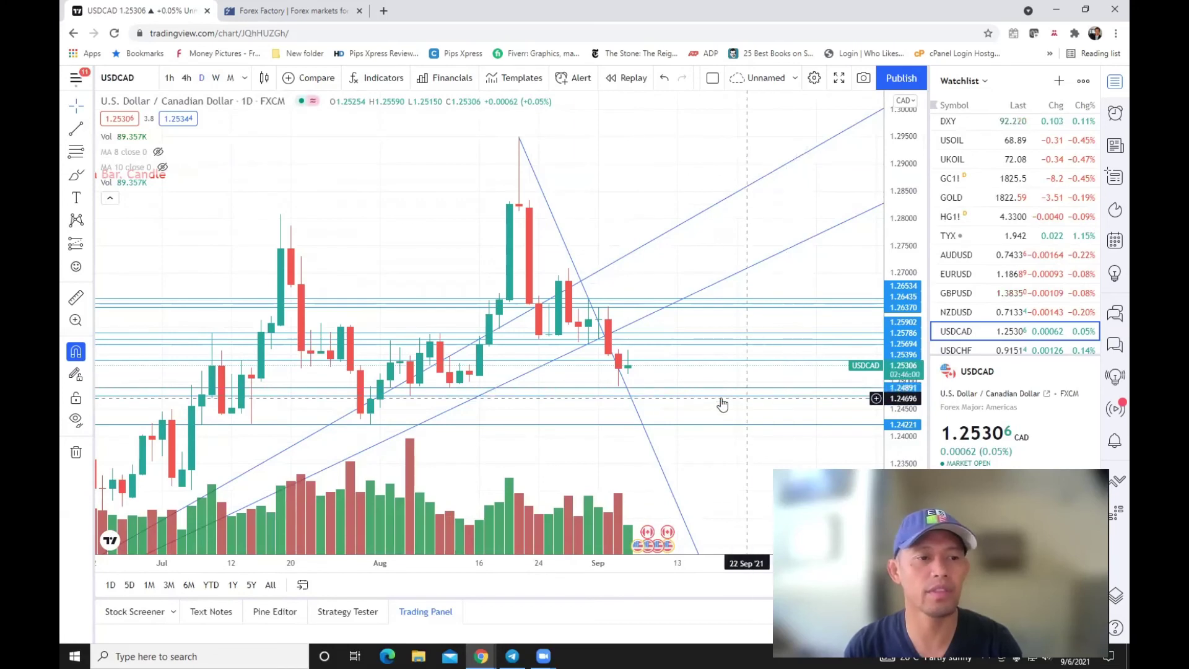
{"action": "scroll", "coordinate": [969, 292], "scroll_direction": "down", "scroll_amount": 1}
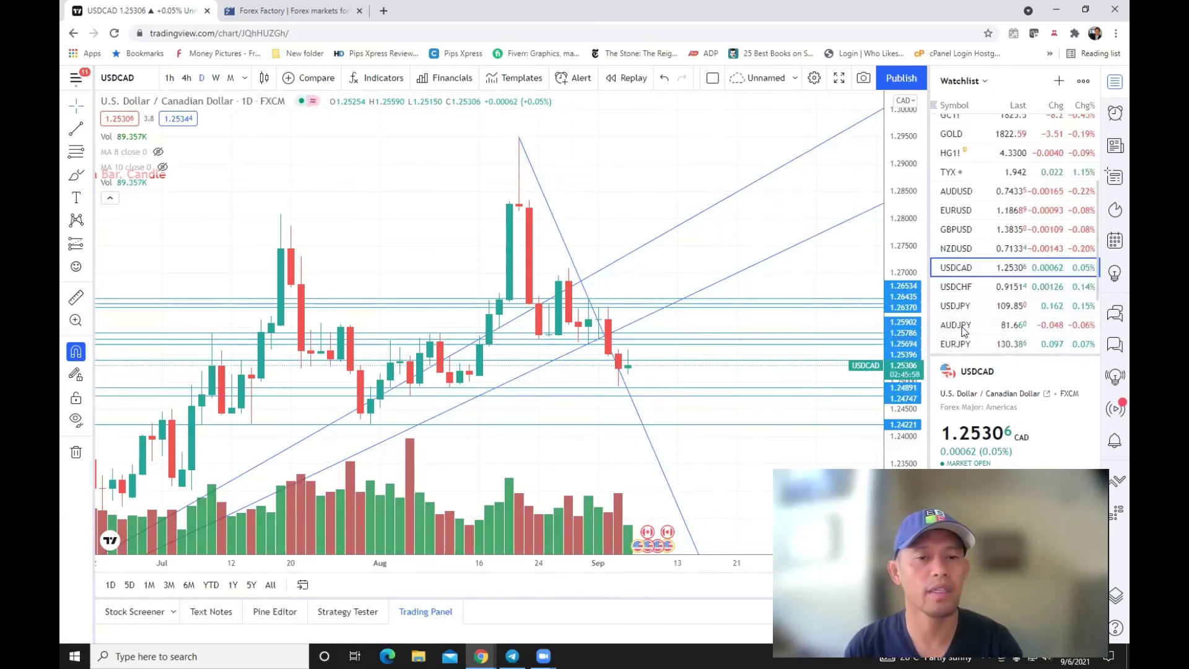
Step: Show USDCHF (0.91513, up 0.14%) on the 1W weekly timeframe
{"action": "left_click", "coordinate": [956, 287]}
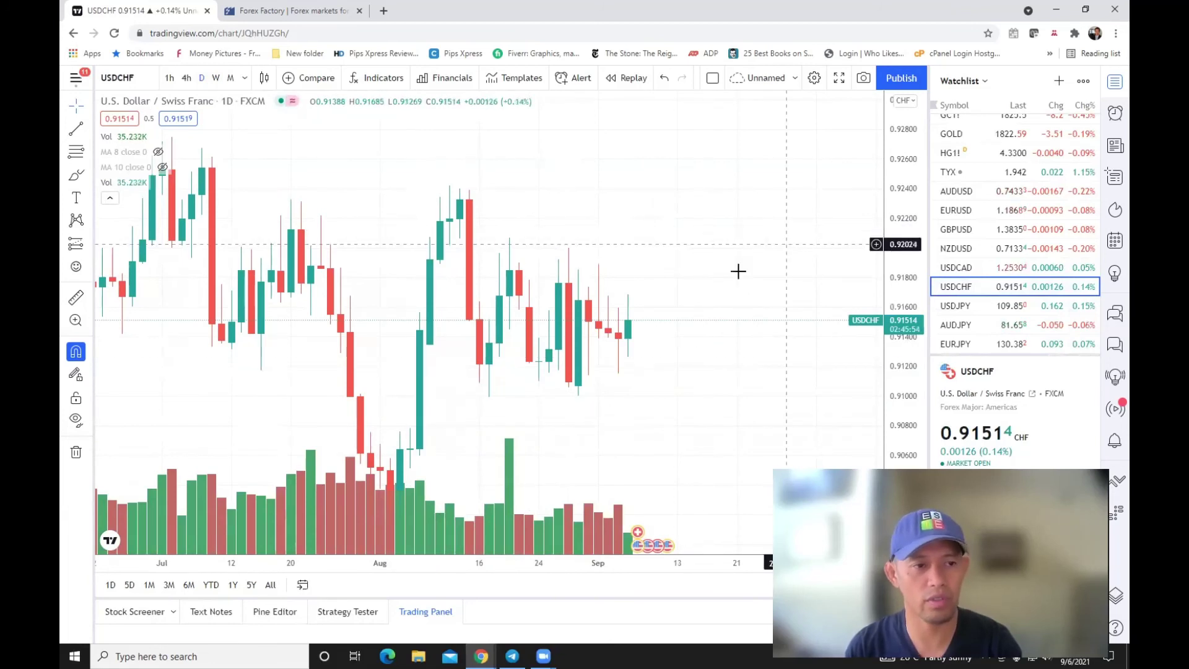
{"action": "left_click", "coordinate": [216, 79]}
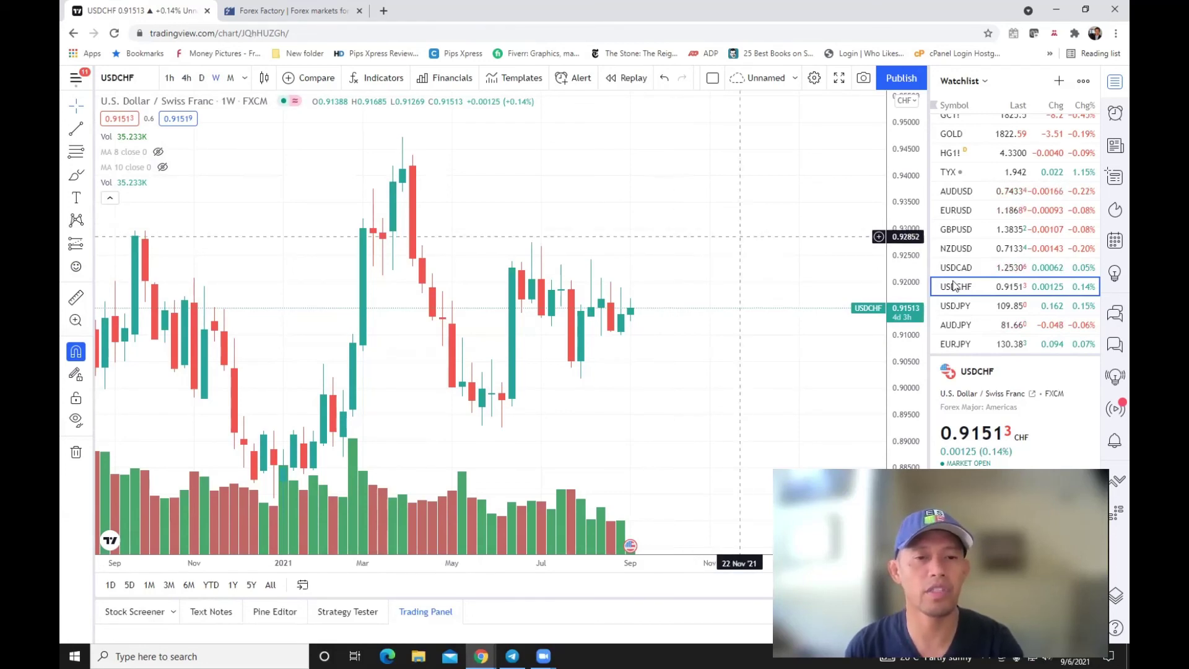
Step: Display the USDJPY chart with its Fibonacci levels on 1D candles, near 109.850
{"action": "left_click", "coordinate": [983, 307]}
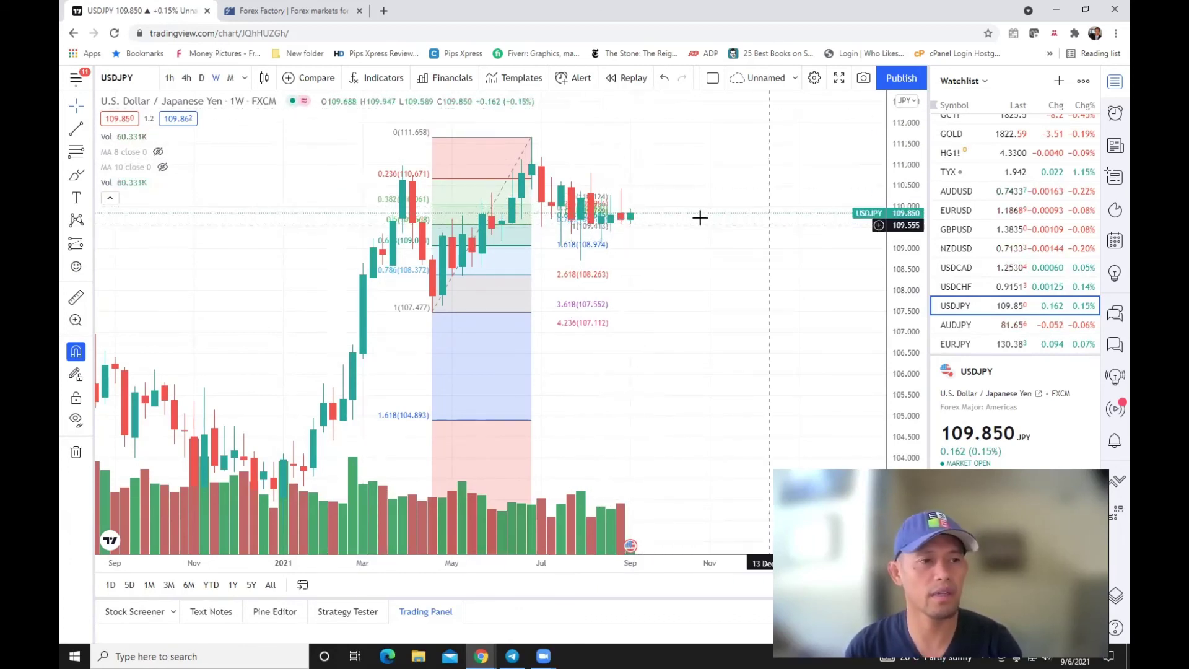
{"action": "left_click", "coordinate": [201, 79]}
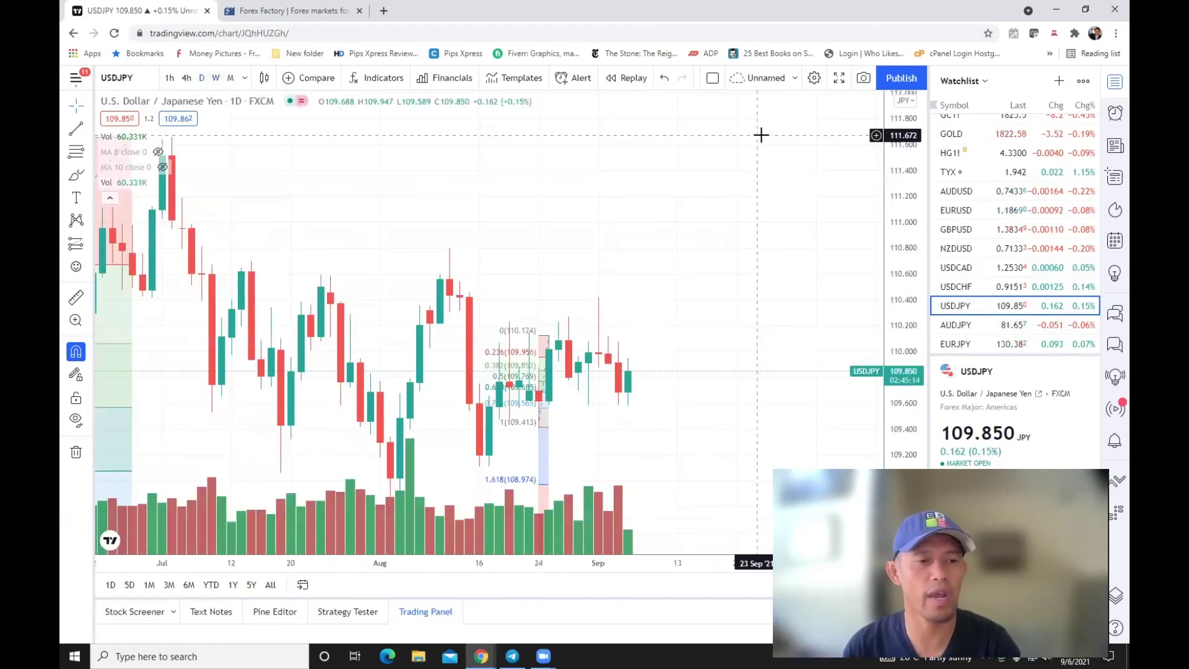